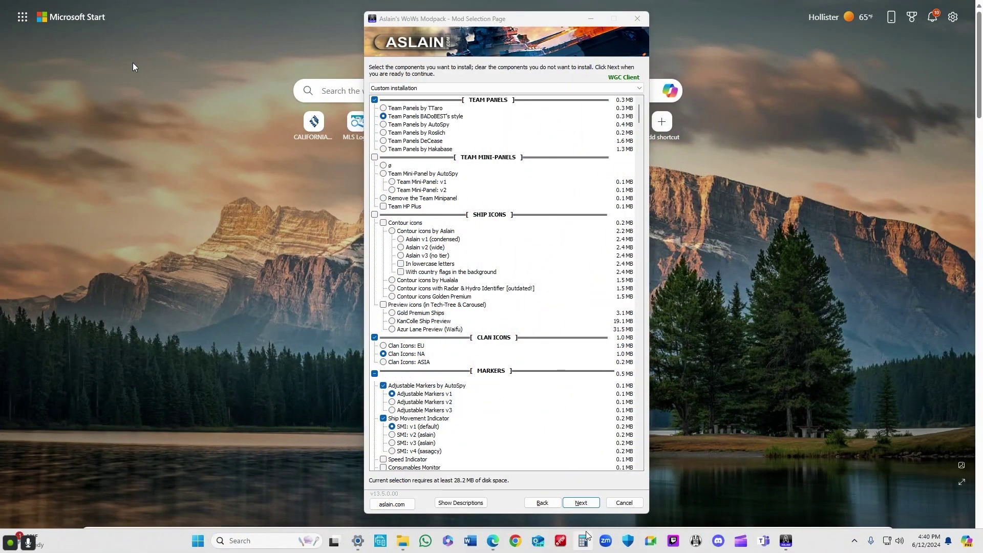
Show the component descriptions and preview the Team Panels BADoBEST's style and Clan Icons: NA entries.
click(460, 503)
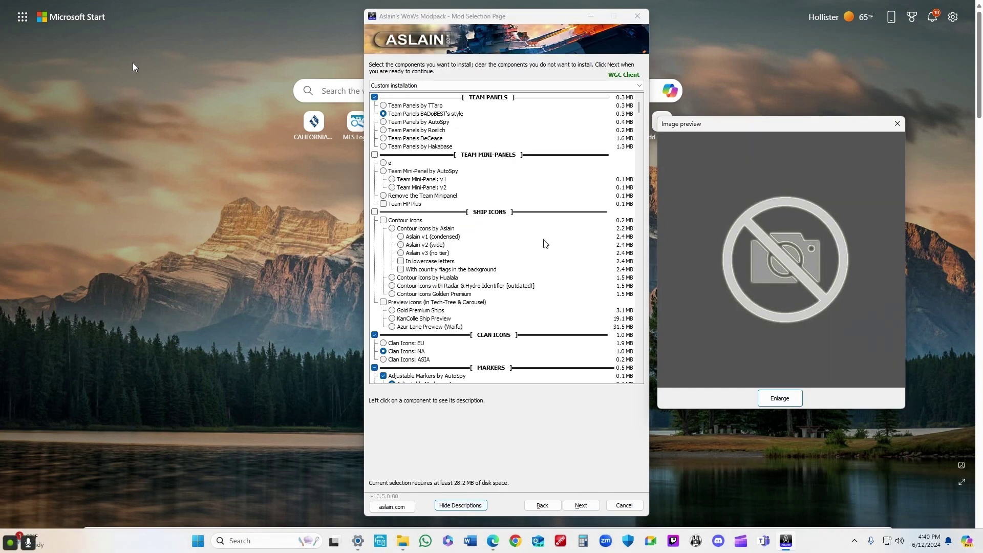
click(438, 115)
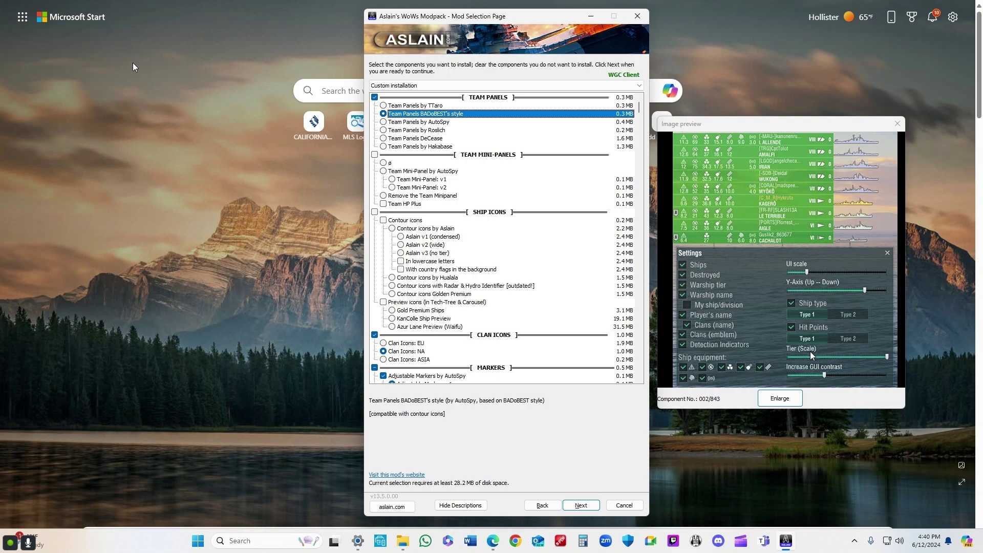
scroll(465, 287, down, 1)
scroll(464, 286, down, 4)
click(409, 255)
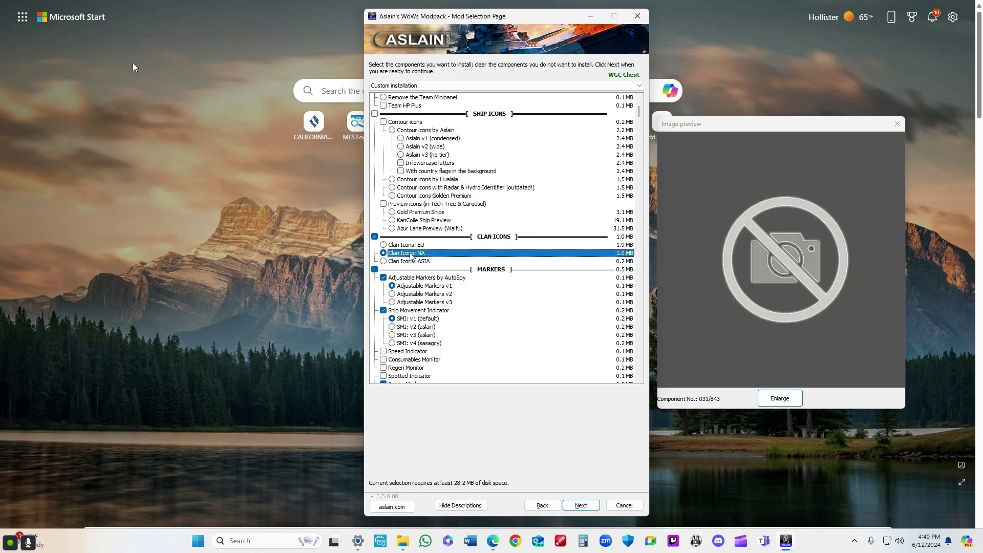
Preview Adjustable Markers v1 and the default Ship Movement Indicator SMI: v1 in the Markers section.
scroll(503, 279, down, 1)
scroll(505, 275, down, 2)
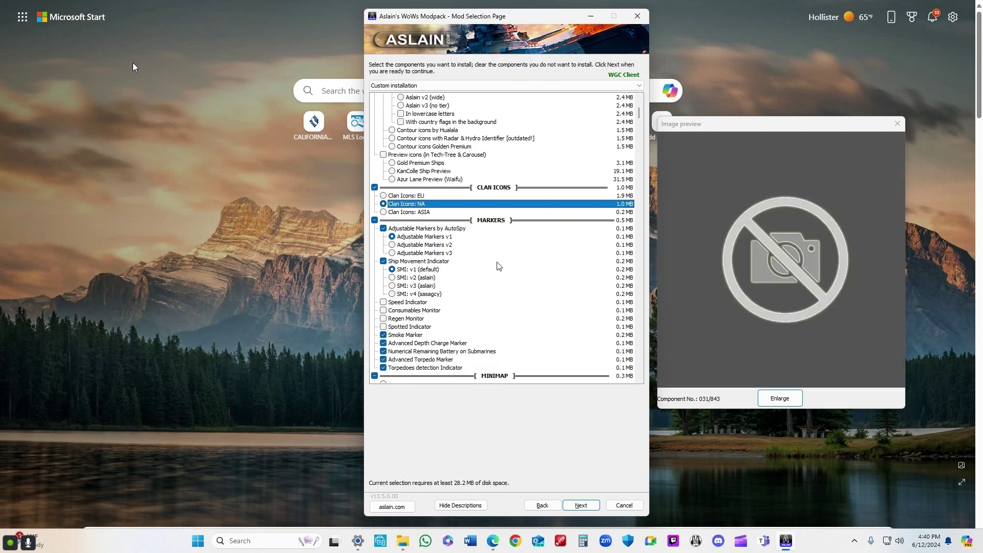
click(440, 239)
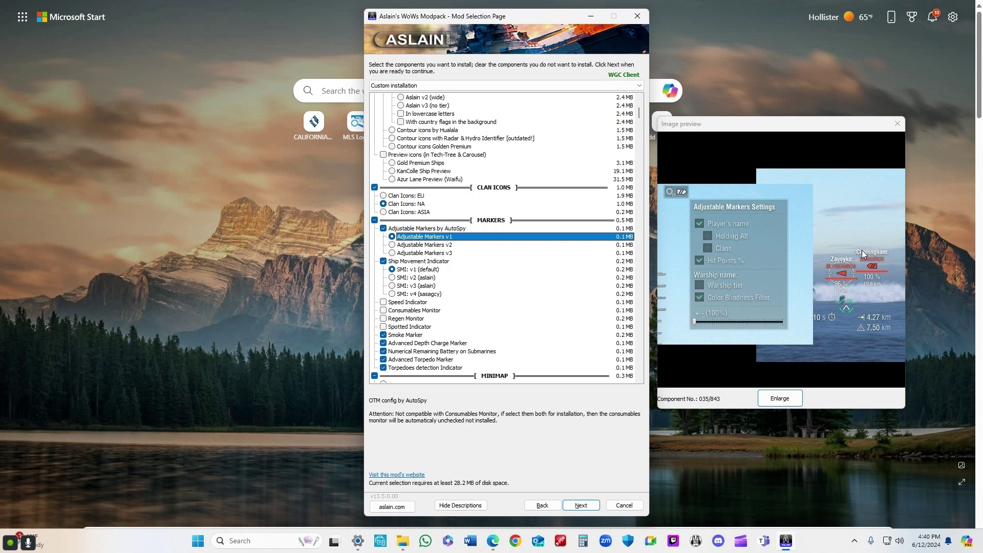
click(422, 272)
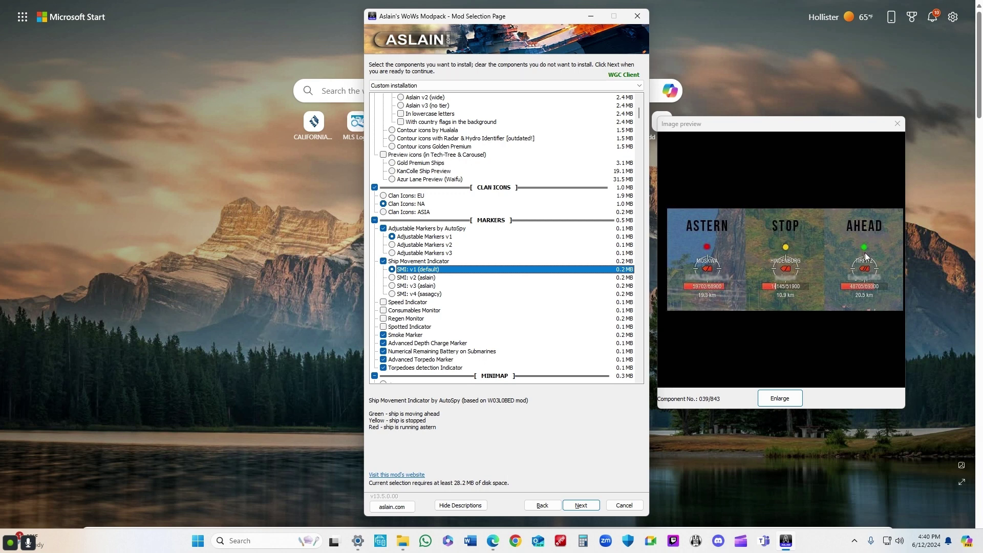
Preview the Smoke Marker, Advanced Depth Charge Marker and Numerical Remaining Battery on Submarines mods.
click(416, 337)
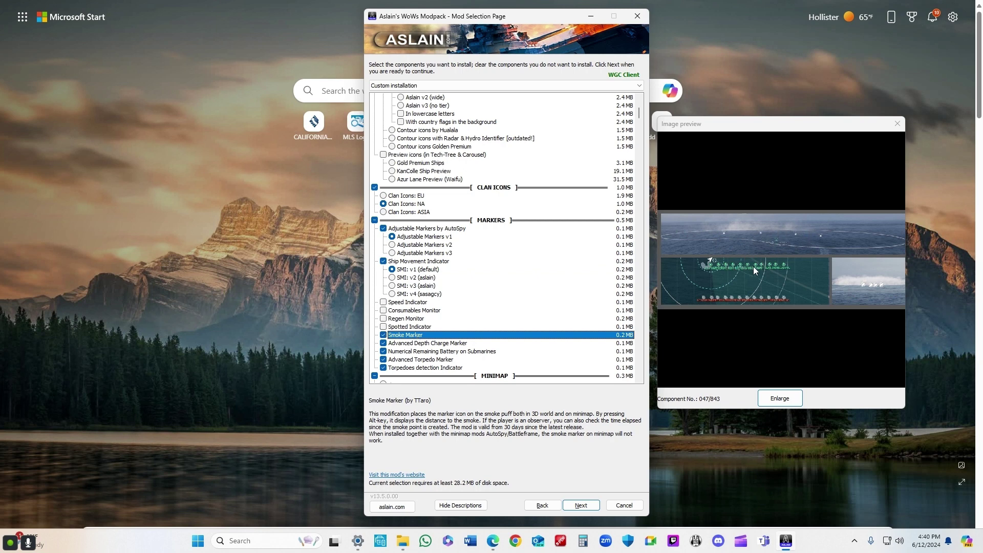
click(437, 344)
click(437, 344)
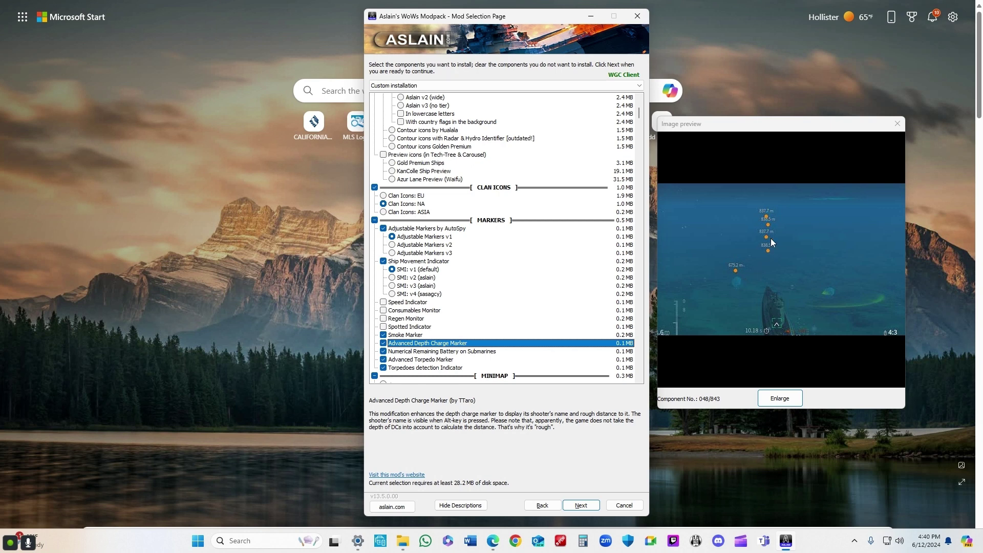
click(447, 354)
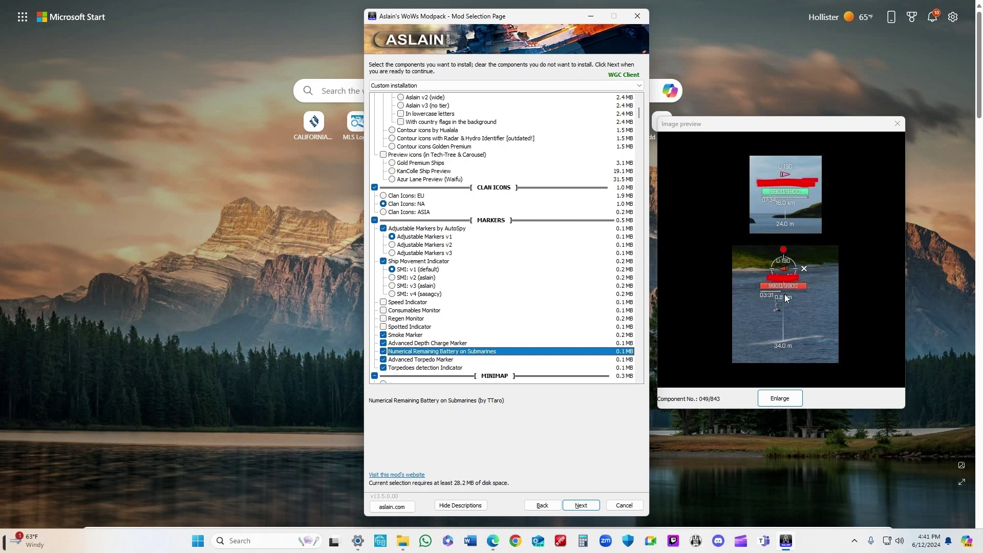
View the Advanced Torpedo Marker's preview image enlarged, and close the enlarged view.
click(445, 360)
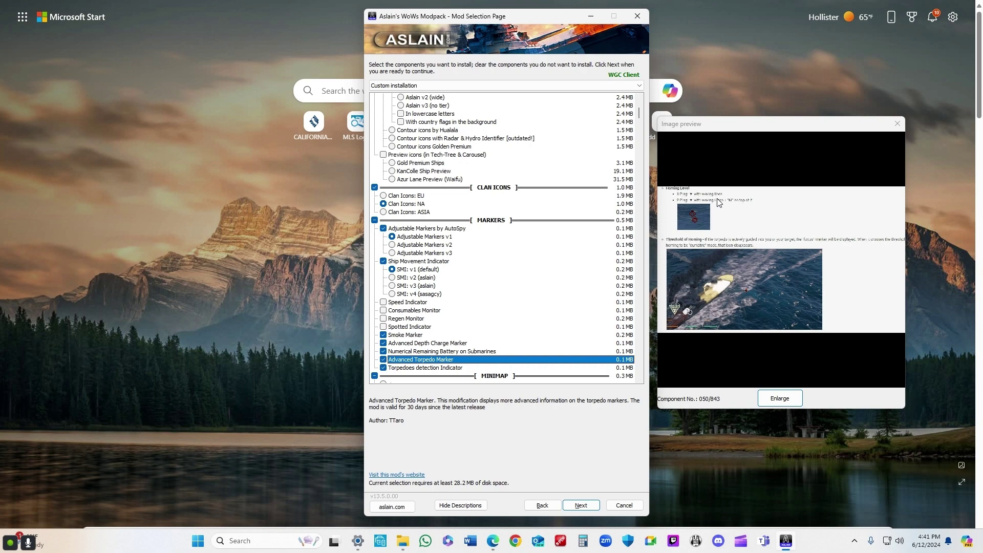
click(784, 401)
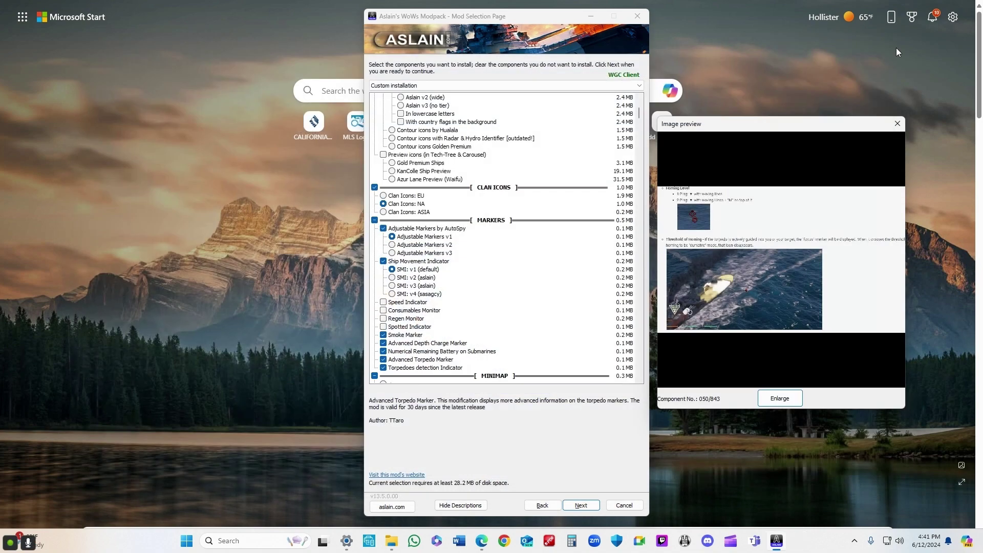
click(893, 48)
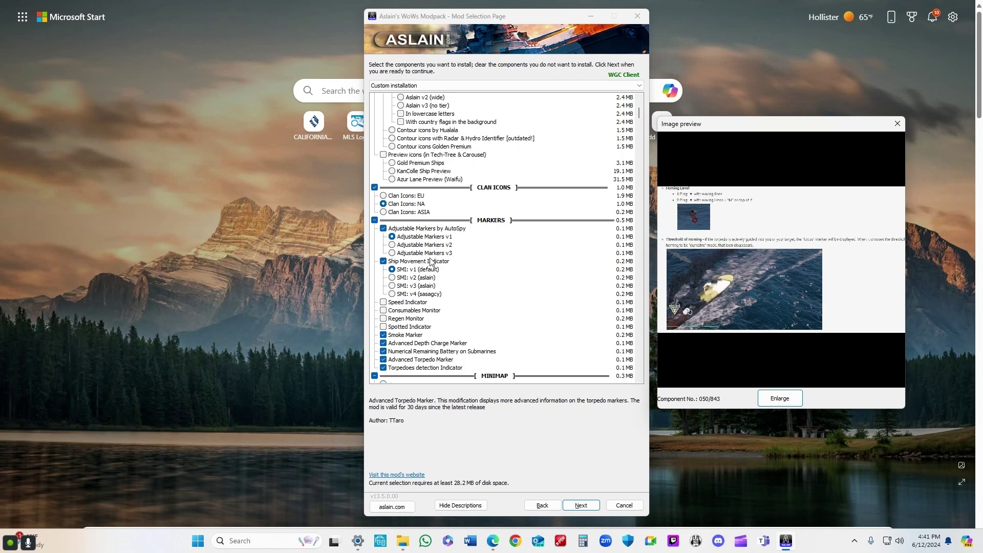
Preview Minimap by AutoSpy, Advanced Attention Marker and Submarine Pingers on Minimap in the Minimap section.
scroll(430, 261, down, 2)
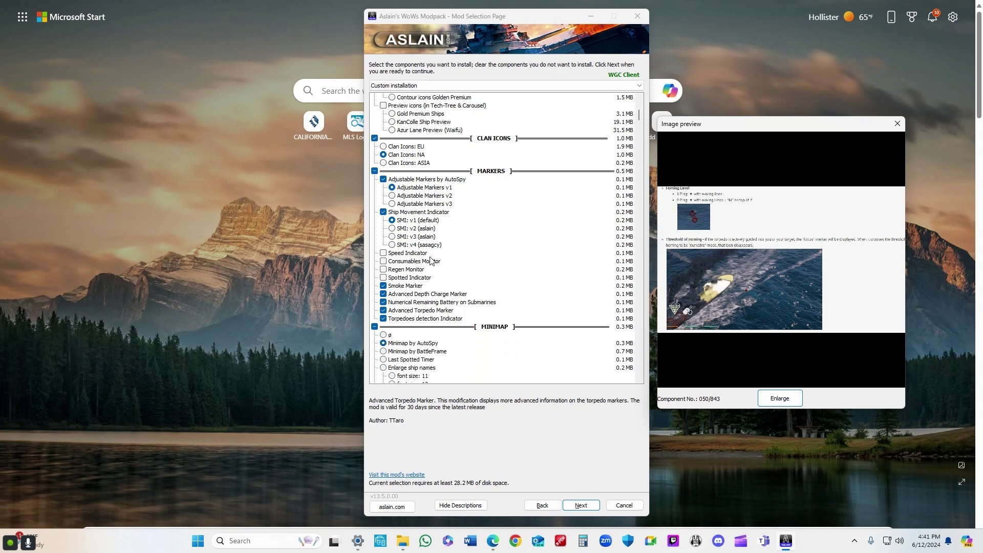
scroll(430, 261, down, 5)
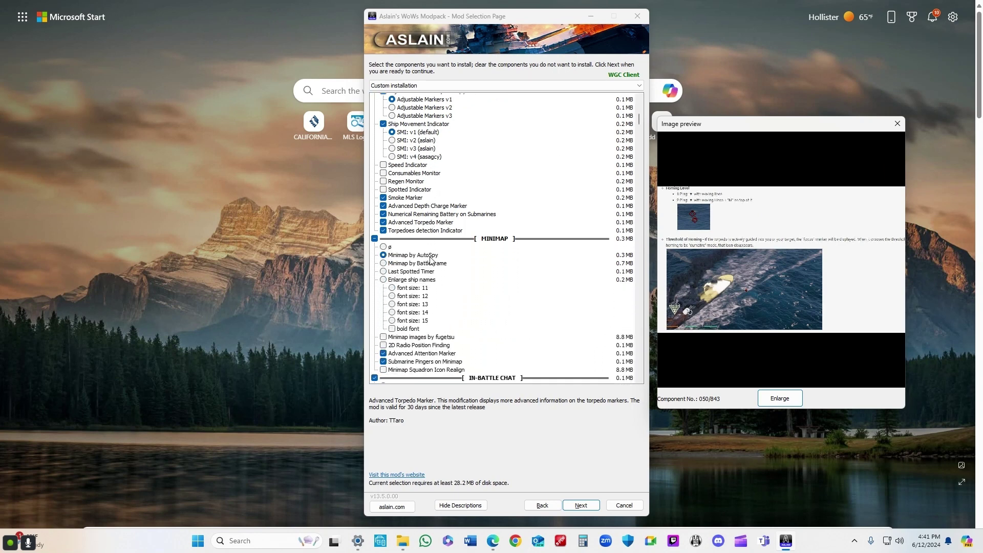
click(433, 221)
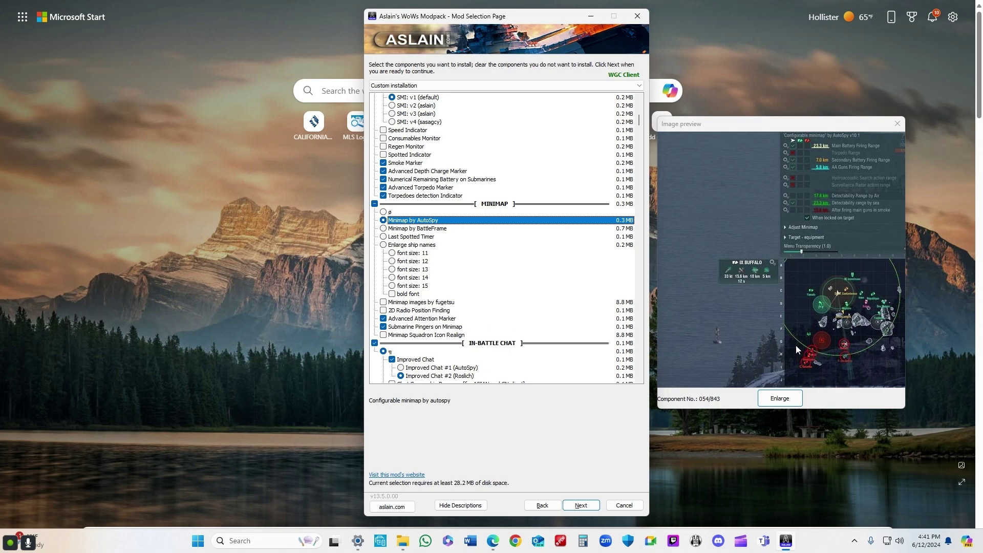
click(427, 319)
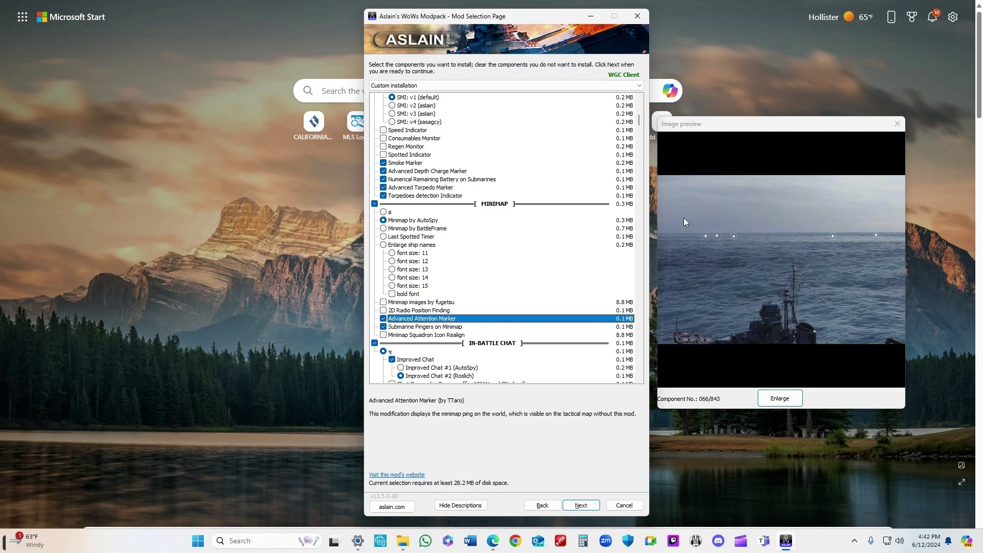
click(443, 327)
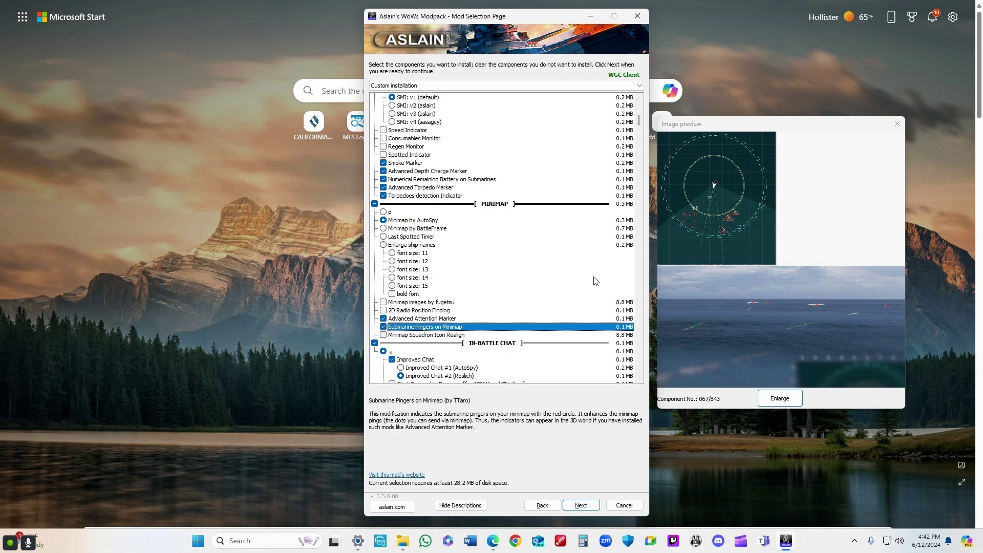
Compare the previews of Improved Chat #2 (Roslich) and Improved Chat #1 (AutoSpy), keeping Improved Chat #2 selected.
scroll(579, 278, down, 3)
scroll(575, 279, down, 2)
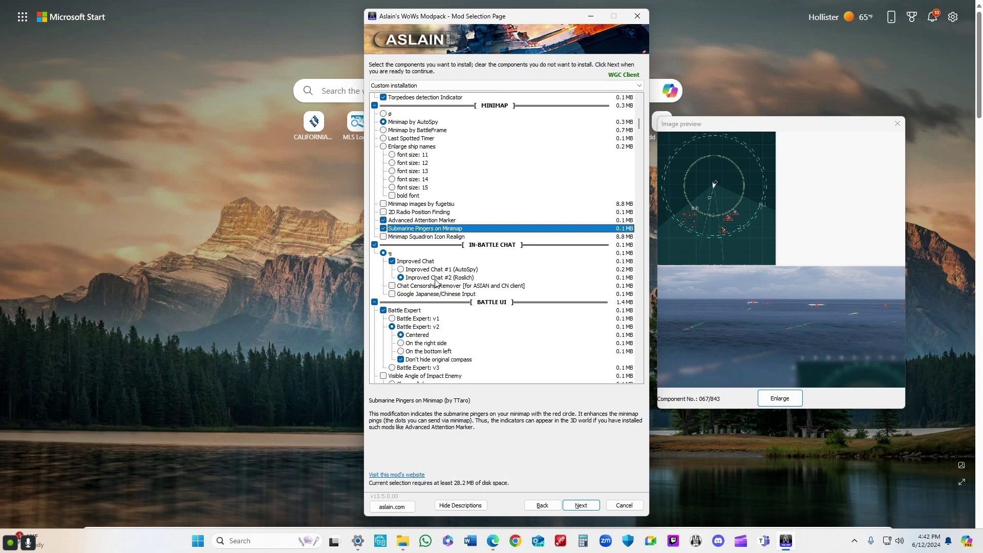
click(435, 278)
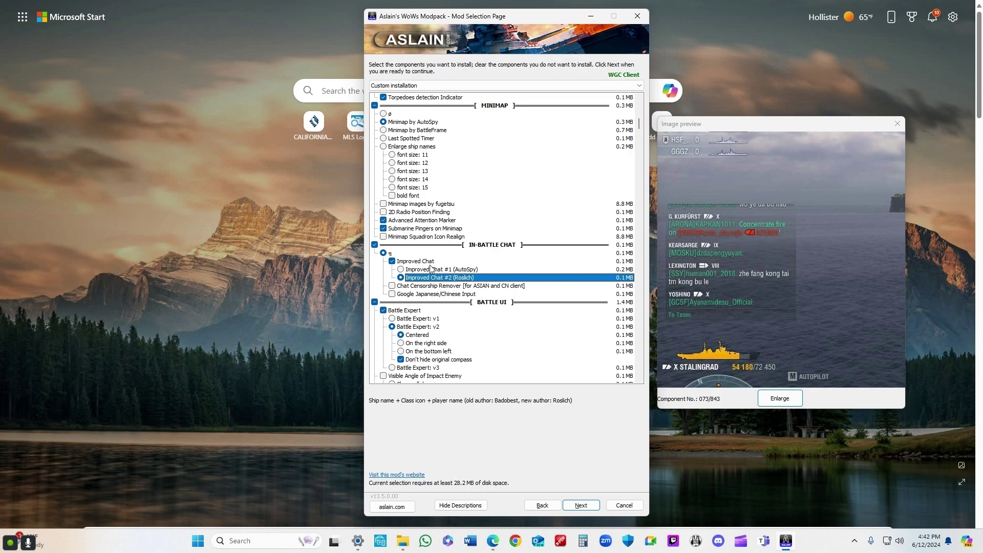
key(Up)
key(space)
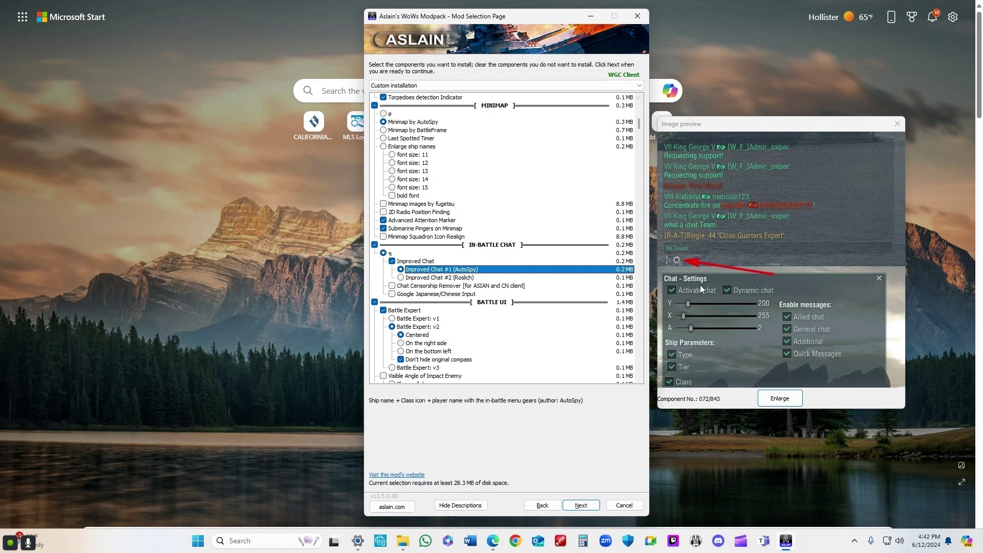
key(Down)
key(space)
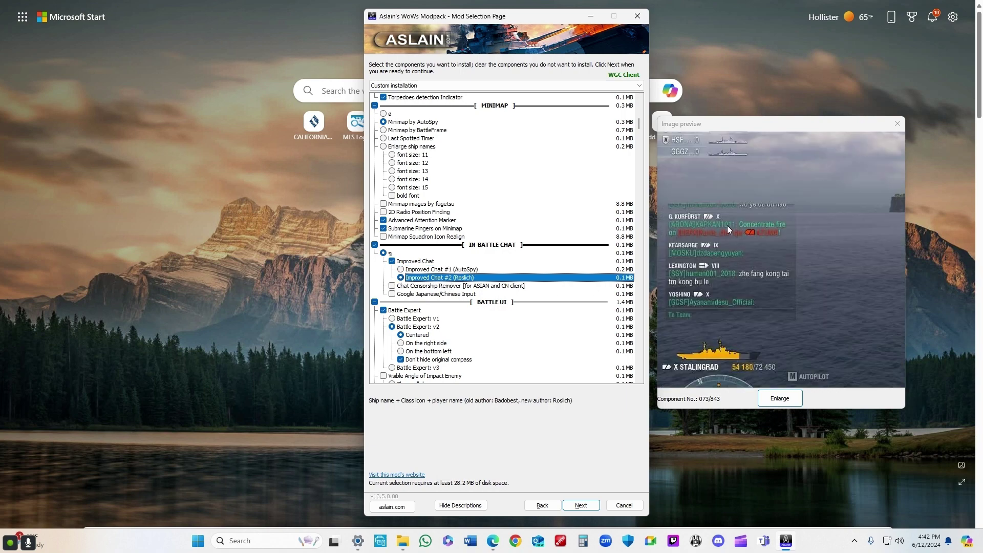
Preview the Centered option of Battle Expert: v2, 3D Radio Position Finding and Intuitions in the Battle UI section.
scroll(428, 284, down, 2)
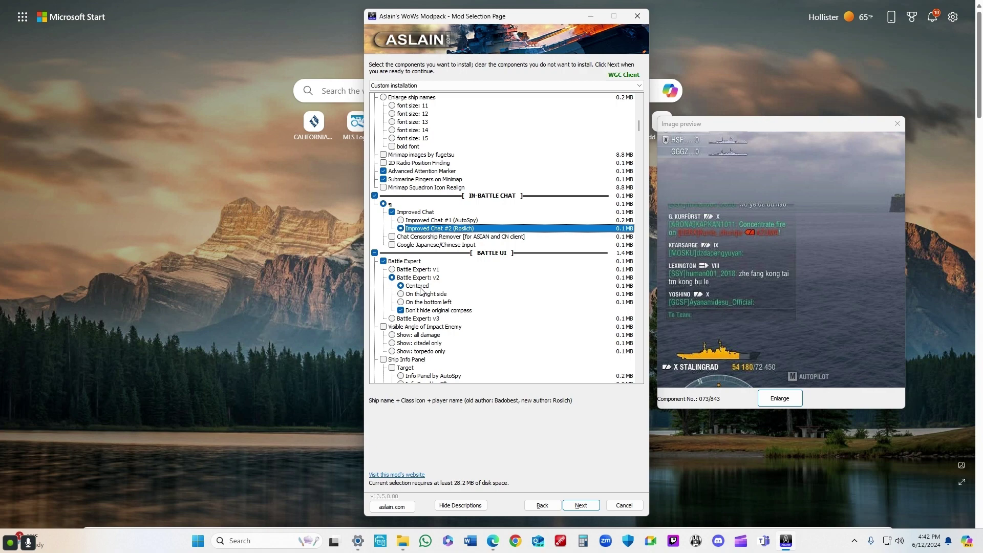
click(421, 289)
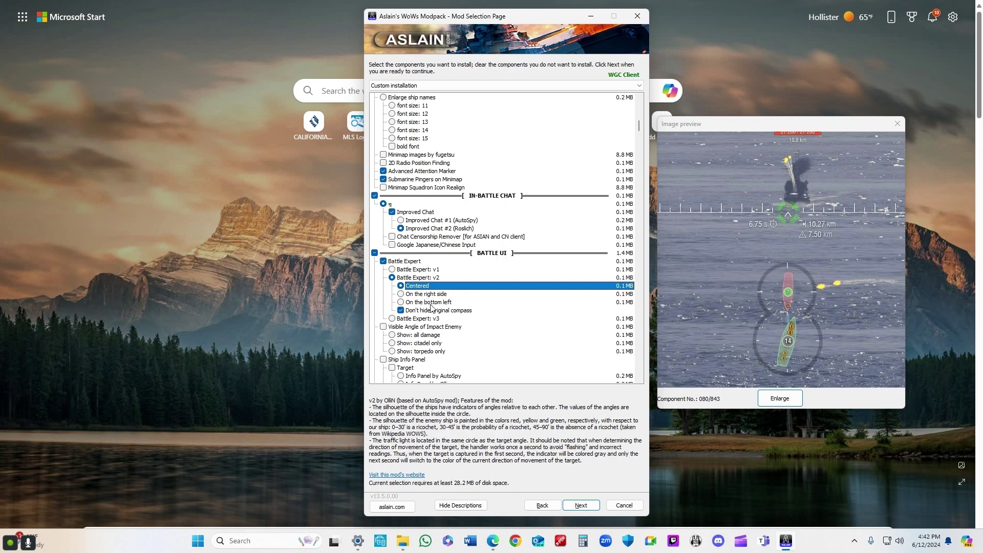
scroll(432, 307, down, 7)
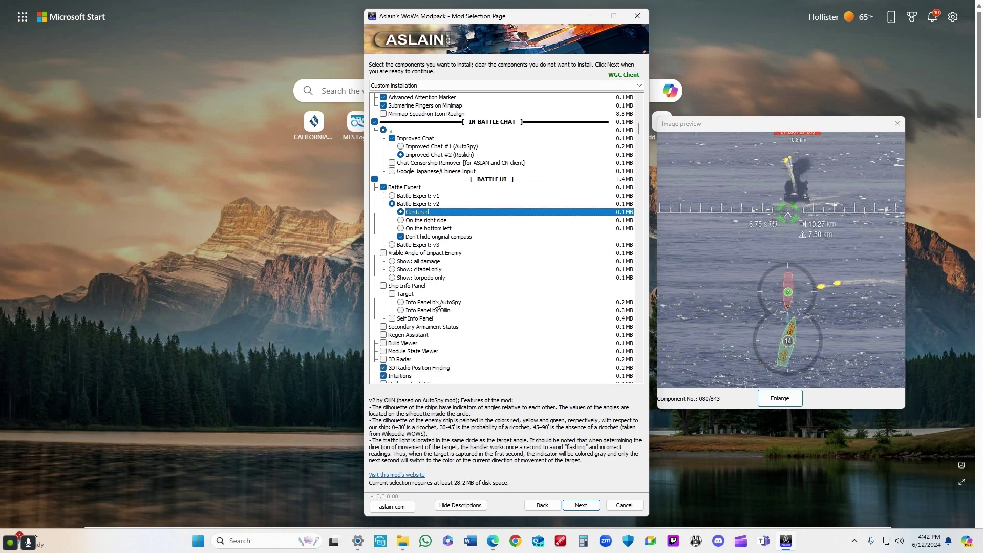
scroll(435, 304, down, 1)
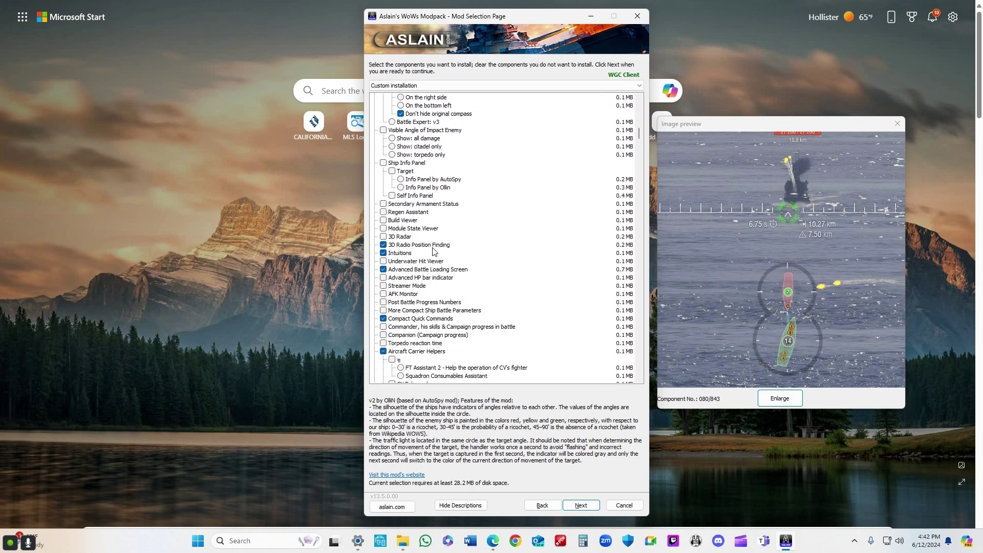
click(434, 246)
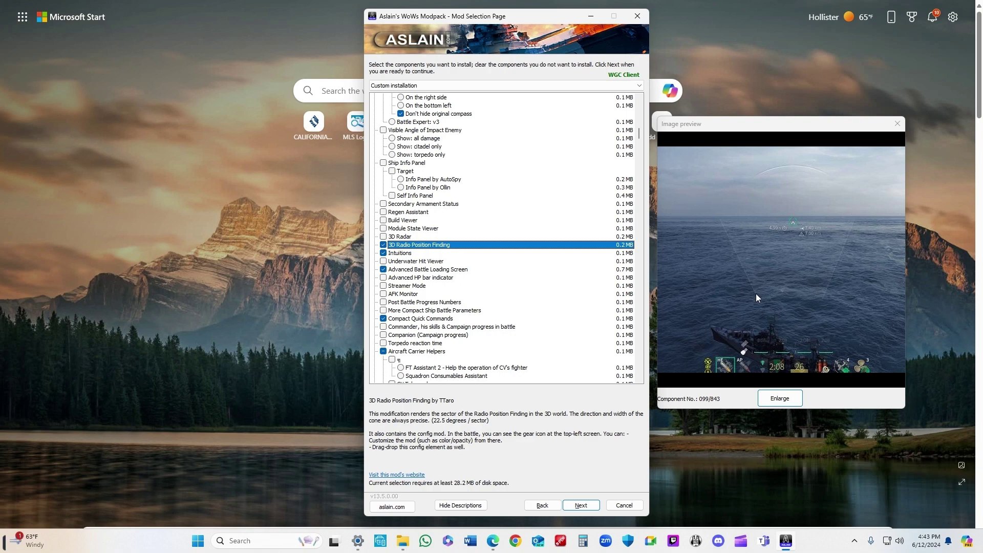
click(424, 254)
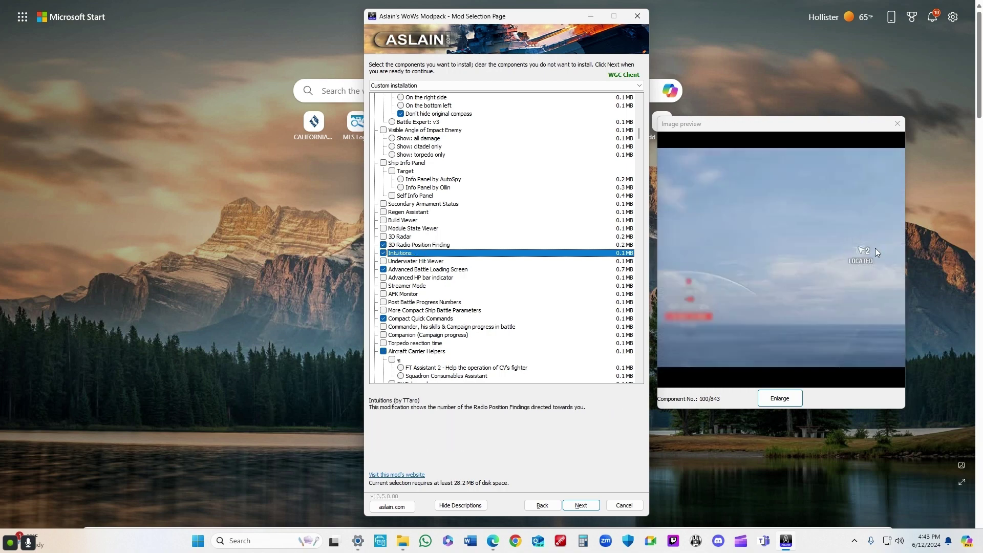
Preview the Advanced Battle Loading Screen, Compact Quick Commands and Numerical HP on Squadrons mods.
click(460, 271)
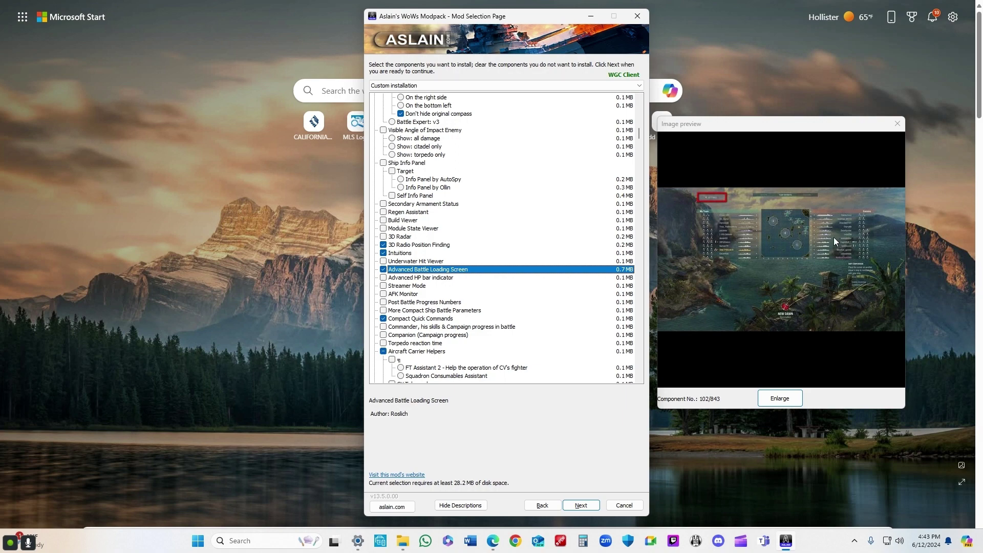
click(453, 319)
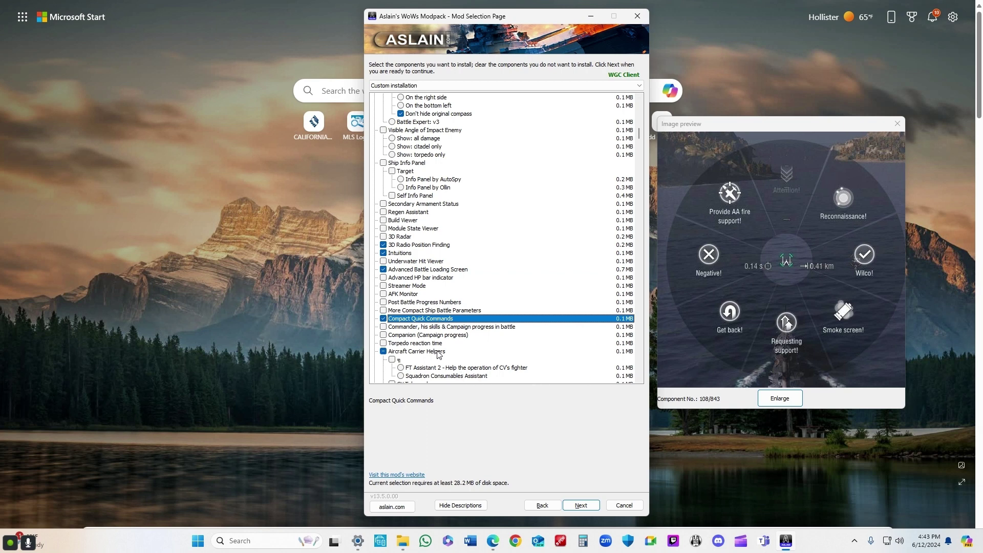
scroll(438, 348, down, 5)
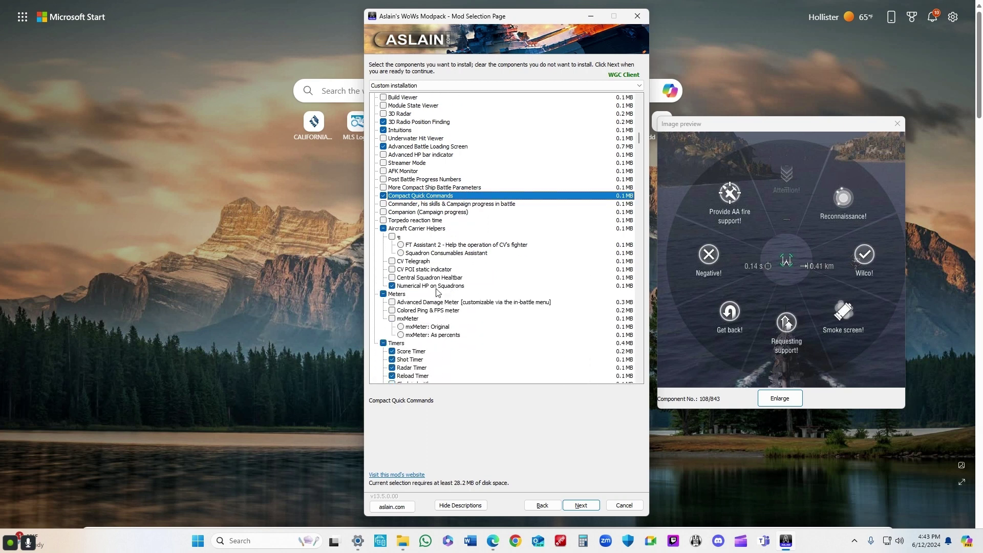
click(436, 286)
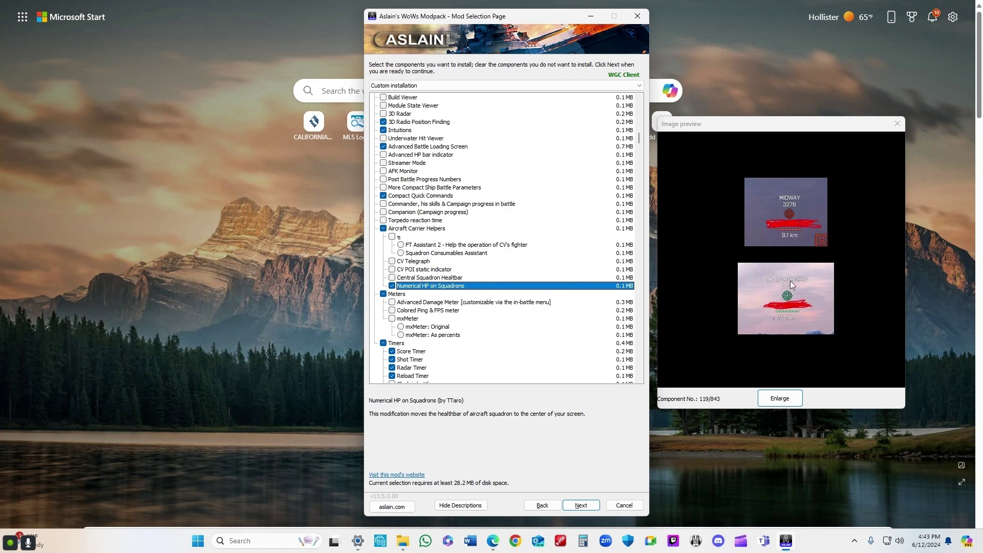
Preview Score Timer, Shot Timer and Radar Timer under Timers, keeping all three enabled.
scroll(461, 314, down, 1)
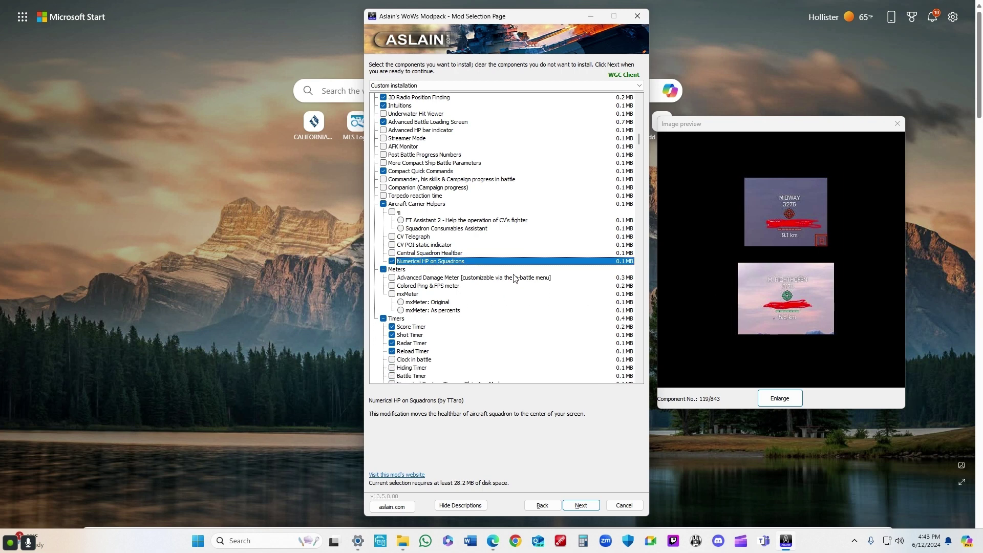
scroll(491, 280, down, 3)
click(417, 254)
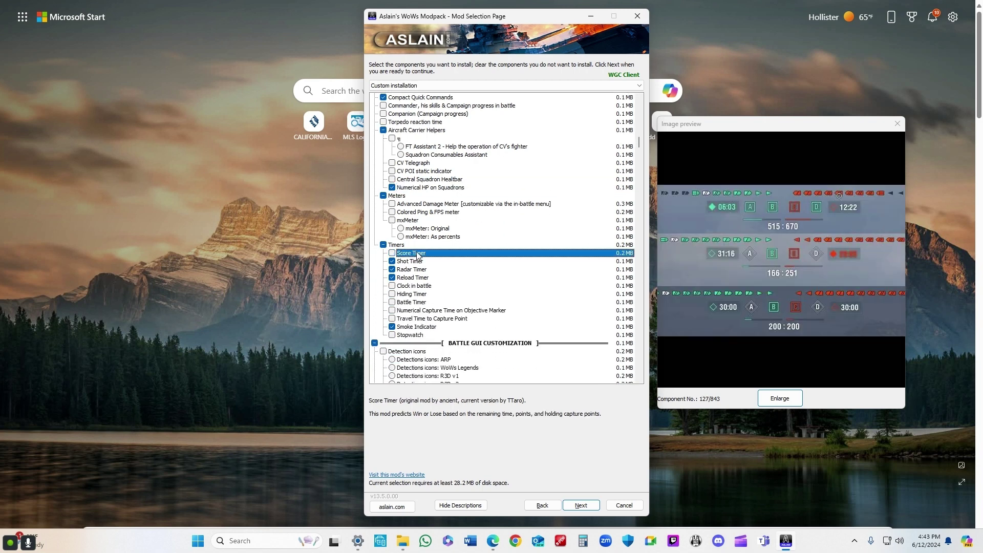
click(418, 254)
click(429, 262)
click(429, 263)
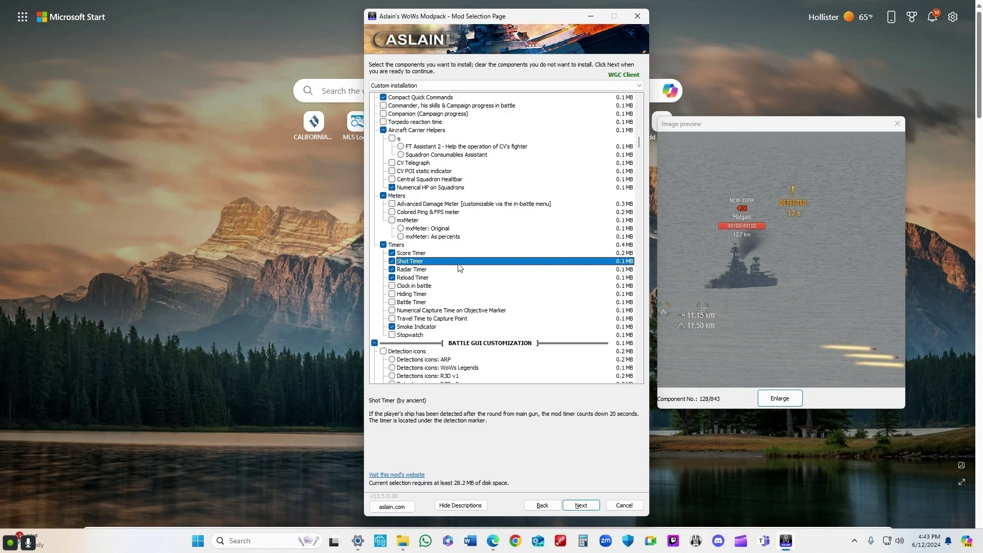
click(434, 270)
click(434, 270)
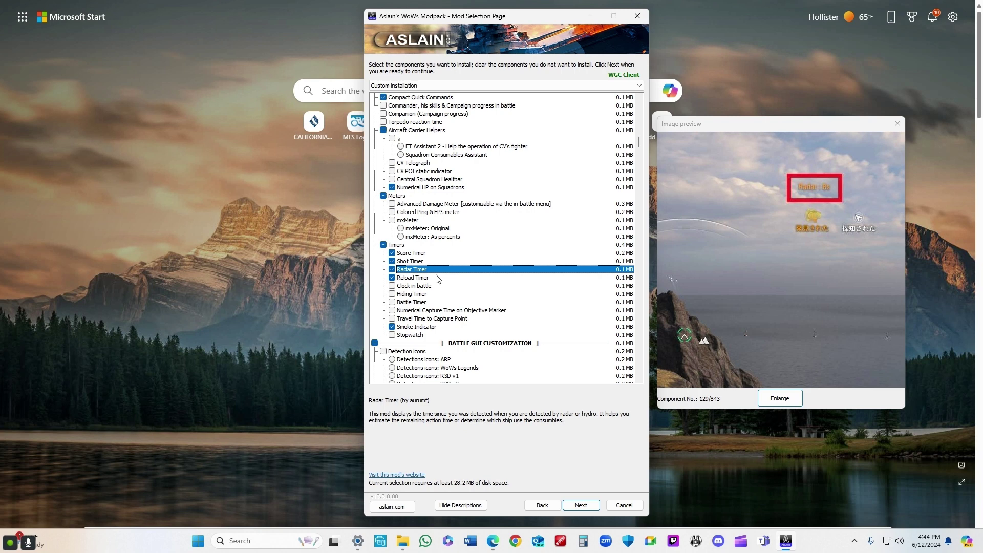
Preview Reload Timer and Smoke Indicator under Timers, keeping both enabled.
click(437, 279)
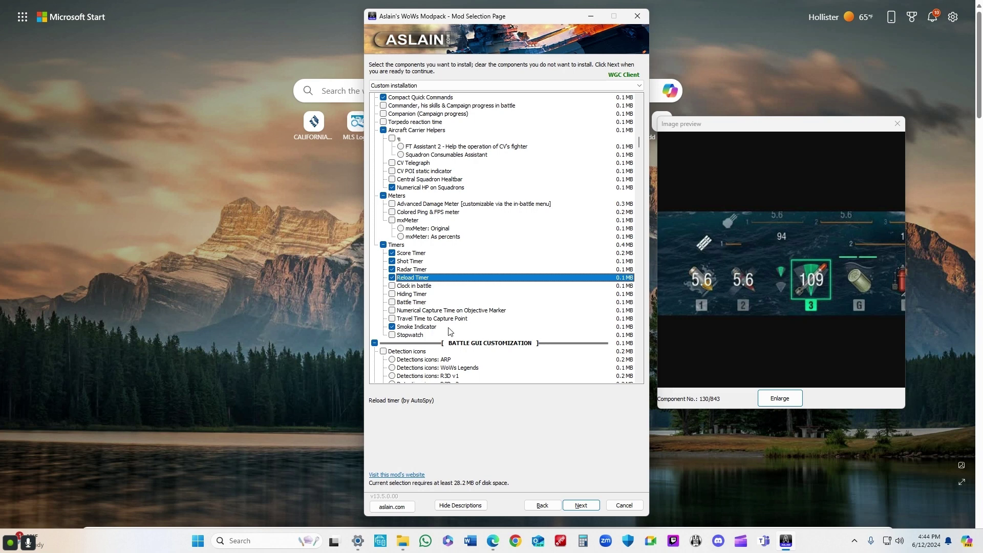
click(431, 328)
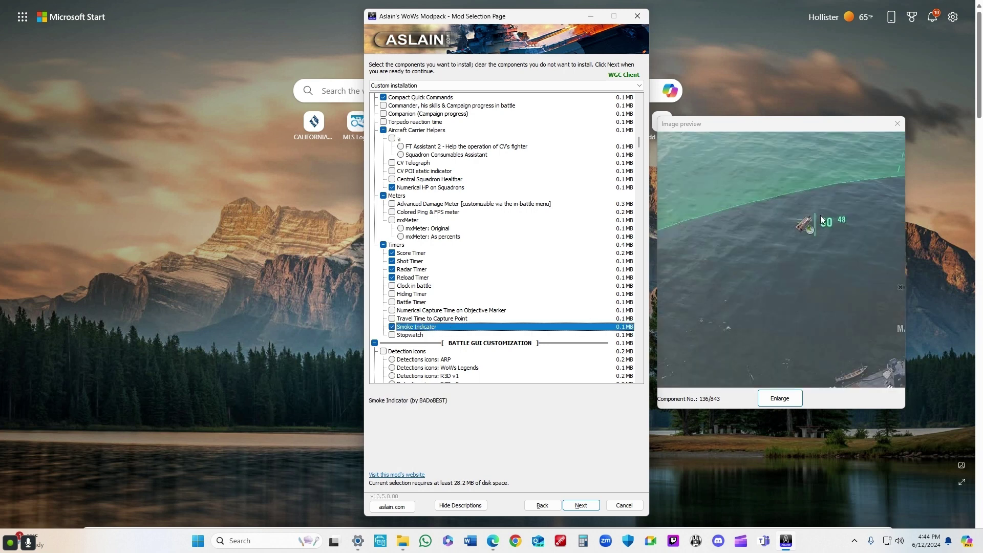
click(822, 221)
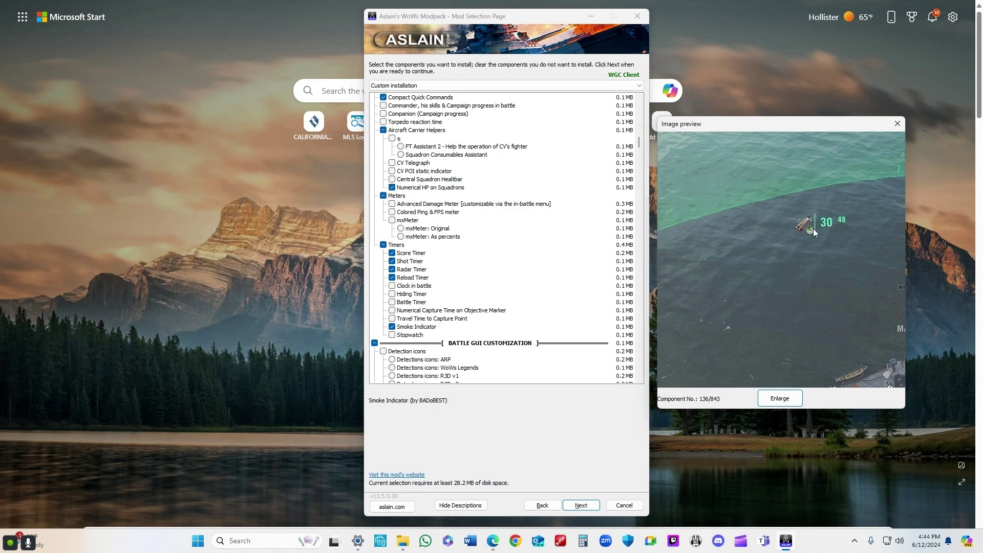
Preview the Radiolocation: light white option of the Custom radiolocation marker in the Battle GUI Customization section.
scroll(481, 304, down, 10)
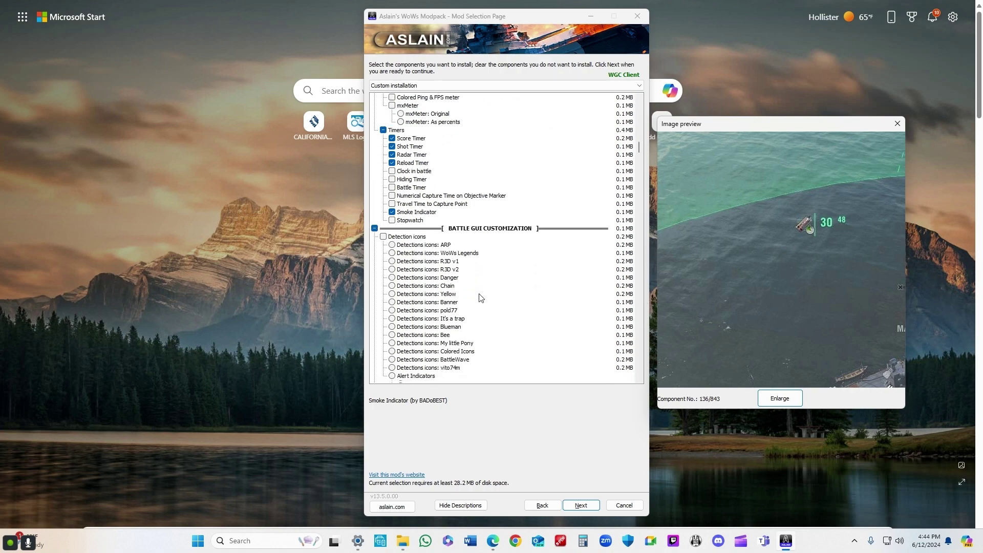
scroll(480, 296, down, 12)
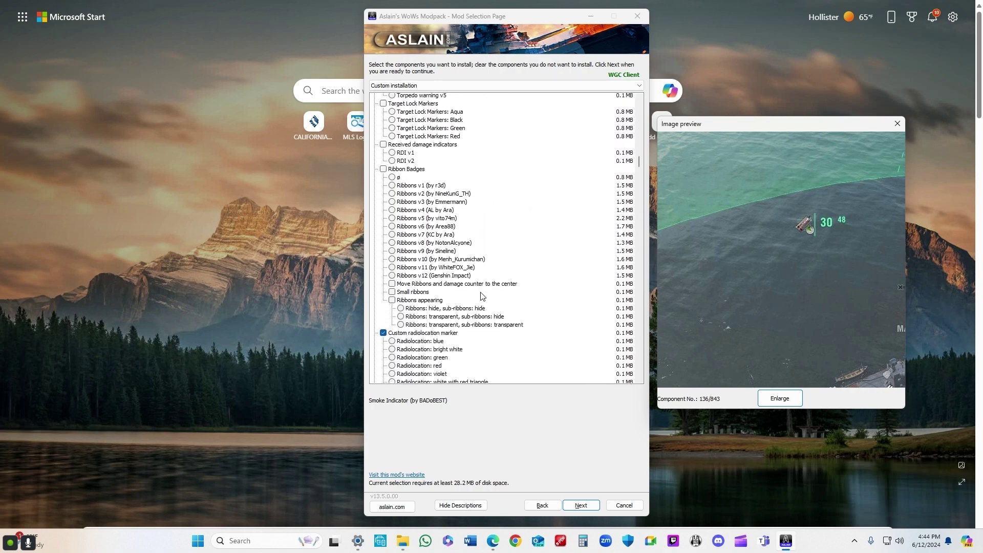
scroll(481, 296, down, 1)
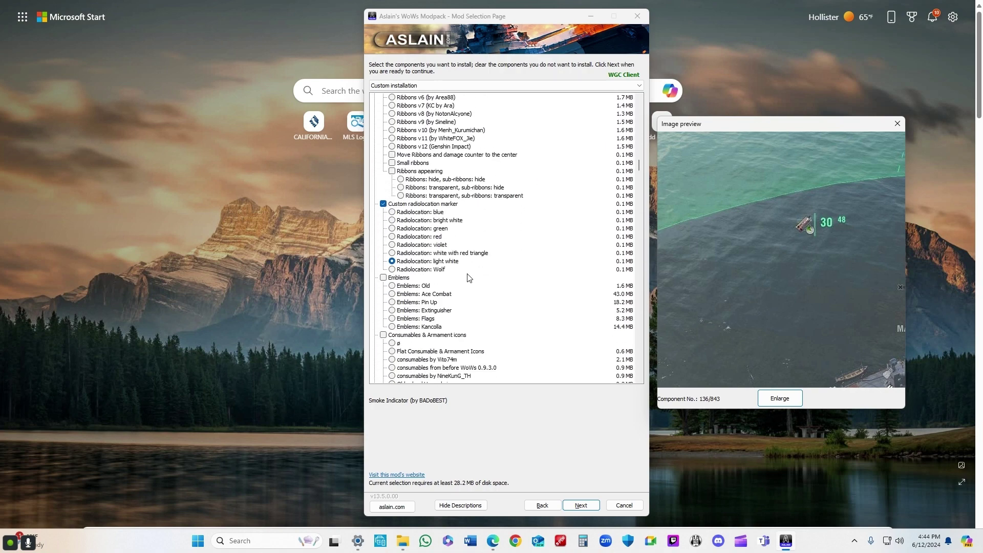
click(422, 262)
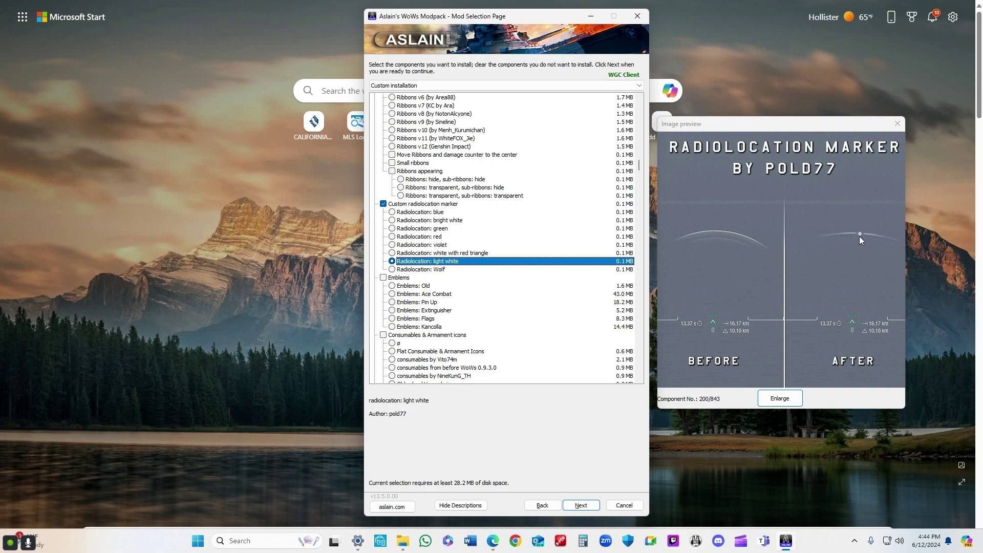
Compare the previews of Shape #1 and Shape #2 under Compass Elements, keeping Shape #1 selected.
scroll(494, 312, down, 8)
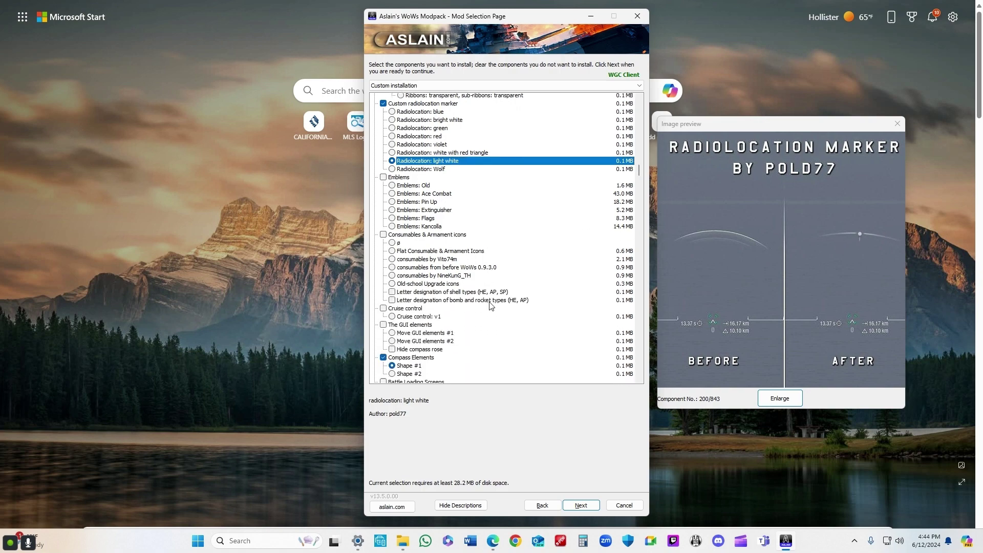
scroll(492, 306, down, 3)
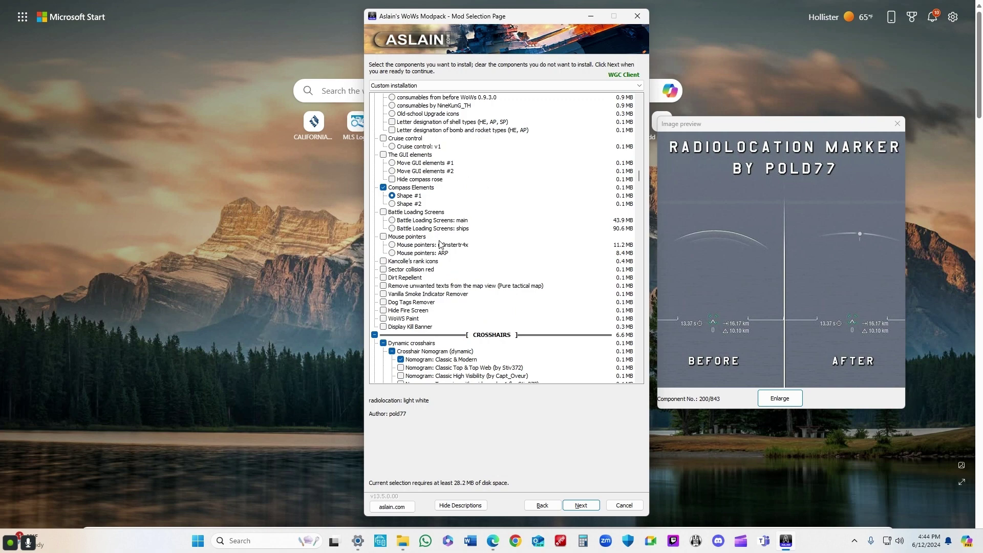
click(417, 199)
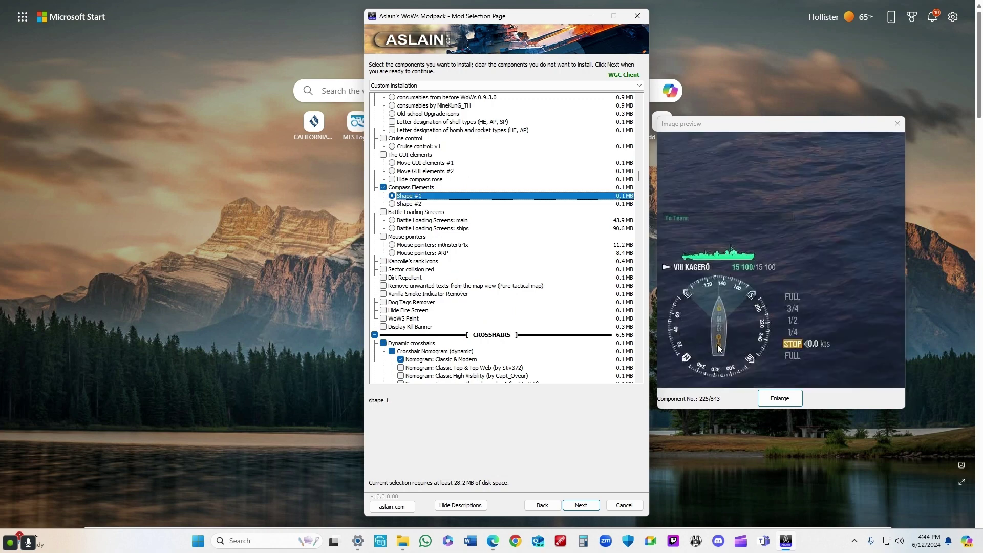
click(427, 205)
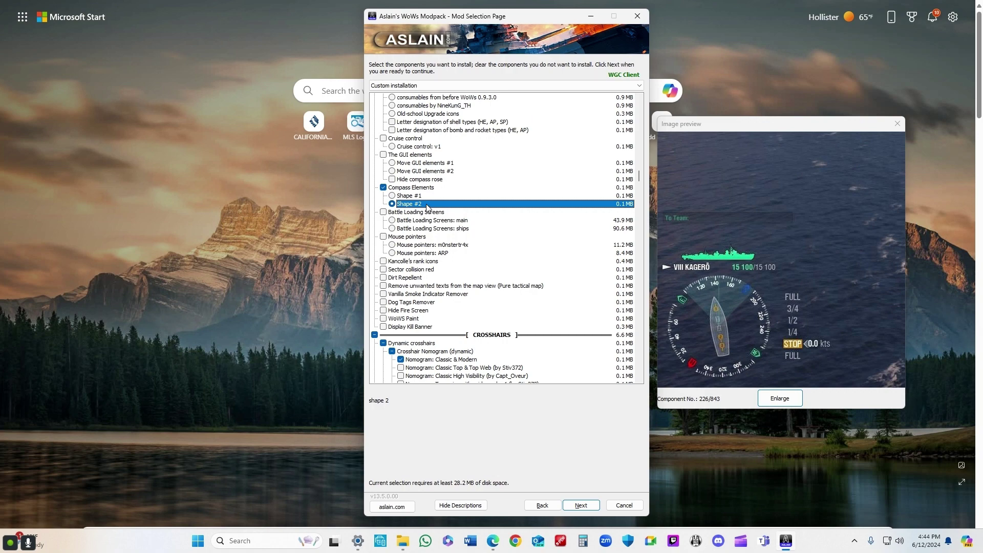
click(426, 199)
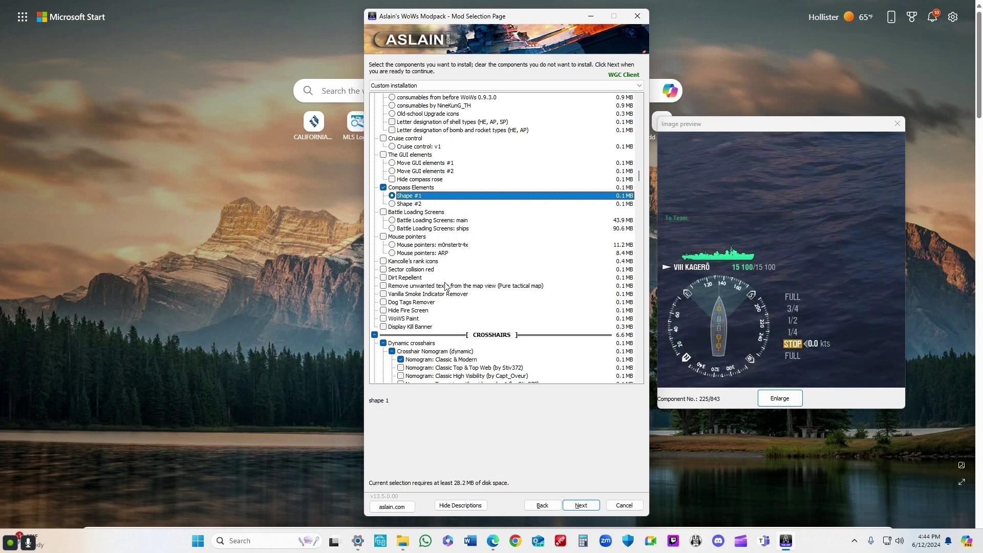
Preview the Nomogram: Classic & Modern dynamic crosshair and read the description of Instantaneous Teleportation in the Camera section.
scroll(452, 327, down, 6)
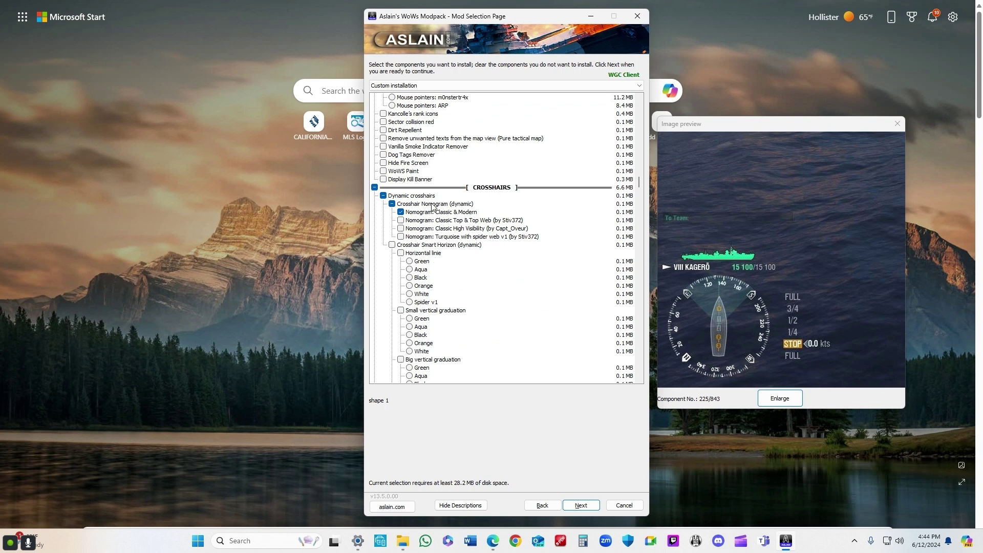
click(433, 213)
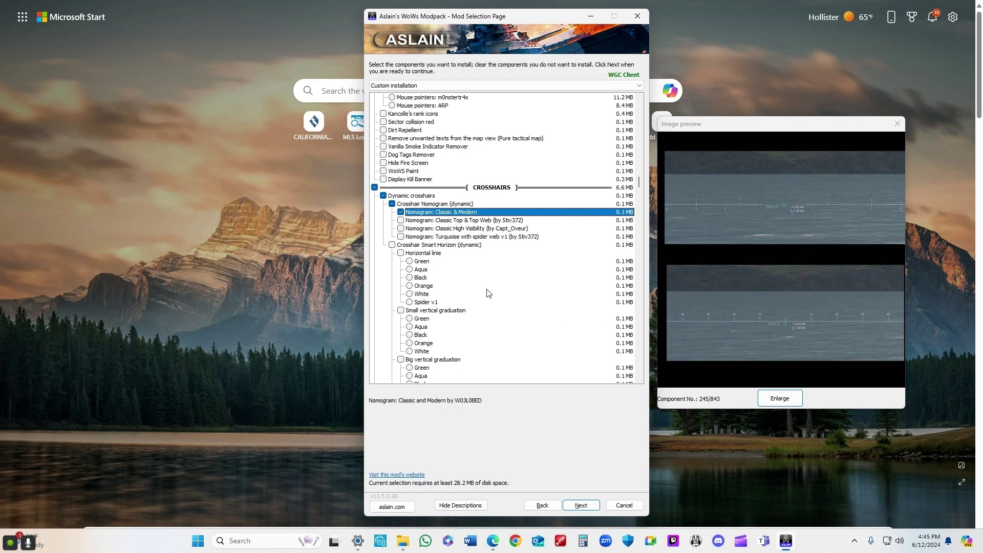
scroll(453, 259, down, 7)
scroll(453, 258, down, 12)
scroll(462, 269, down, 10)
scroll(469, 280, down, 6)
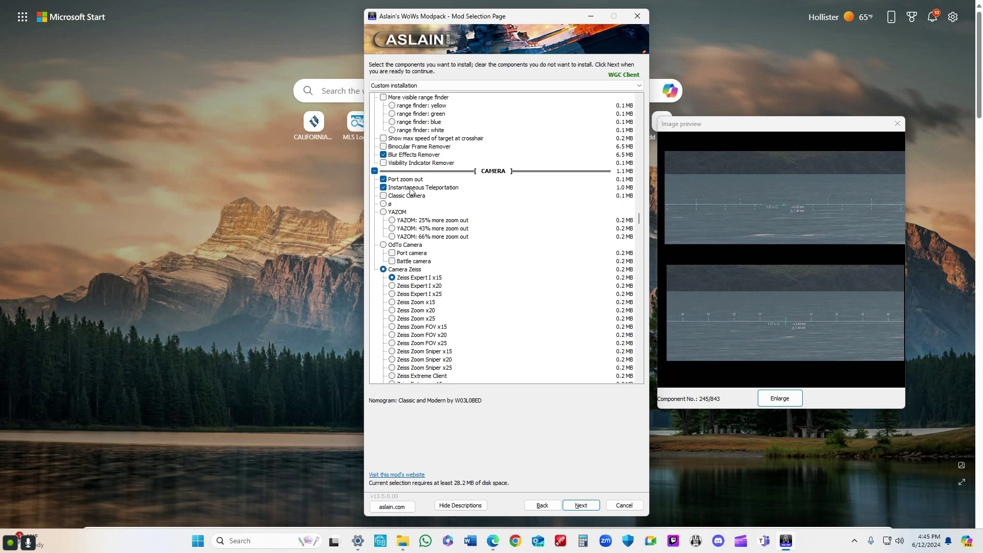
click(413, 190)
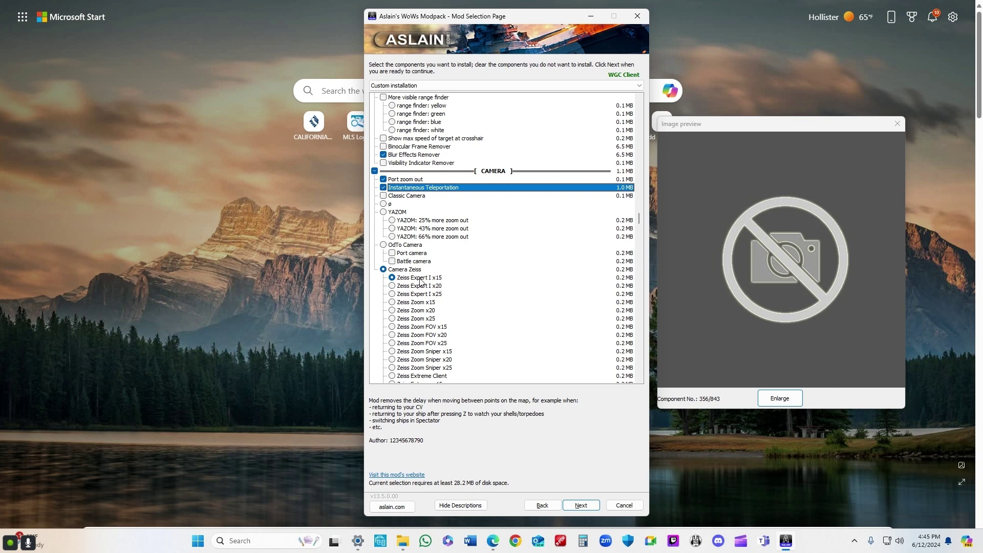
Review the Camera Zeiss choice and the Port Interface mods, including Server population, Resources, Karma Info and Ship Carousel.
scroll(420, 281, down, 5)
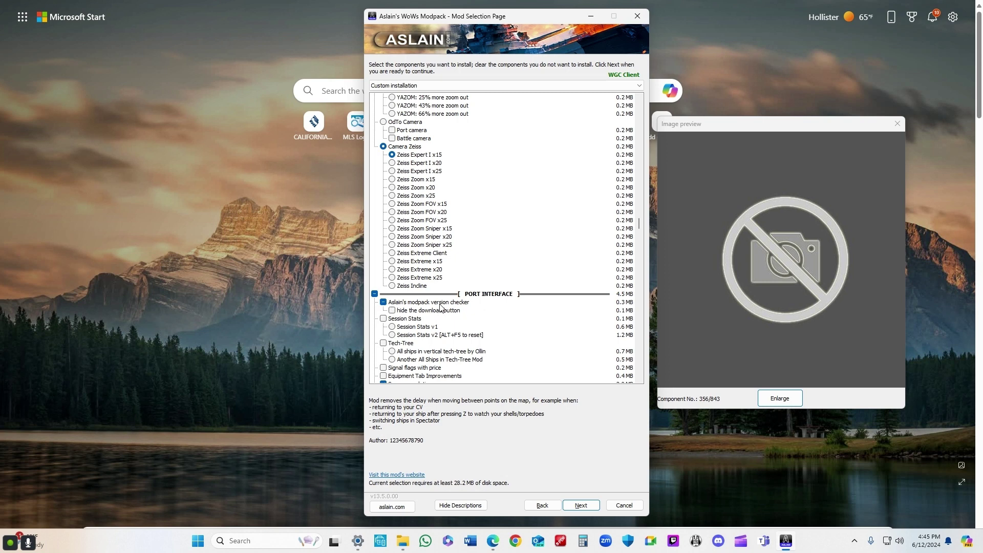
scroll(441, 305, down, 1)
scroll(441, 305, down, 4)
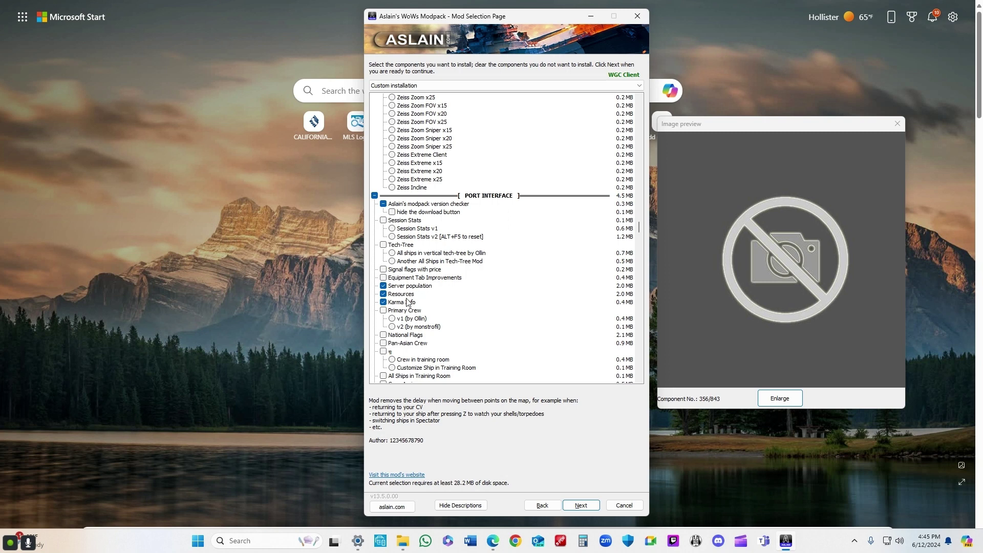
scroll(408, 304, down, 3)
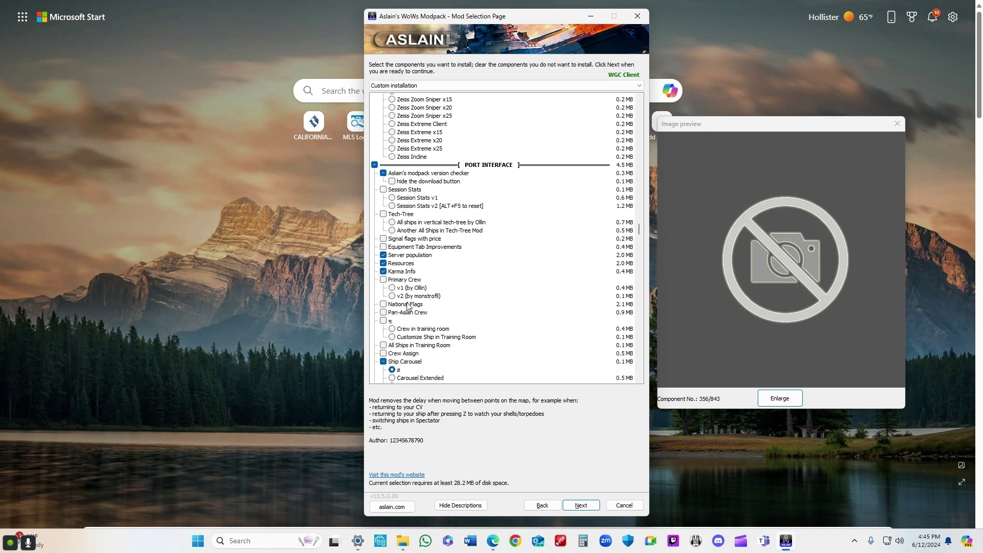
scroll(410, 302, down, 2)
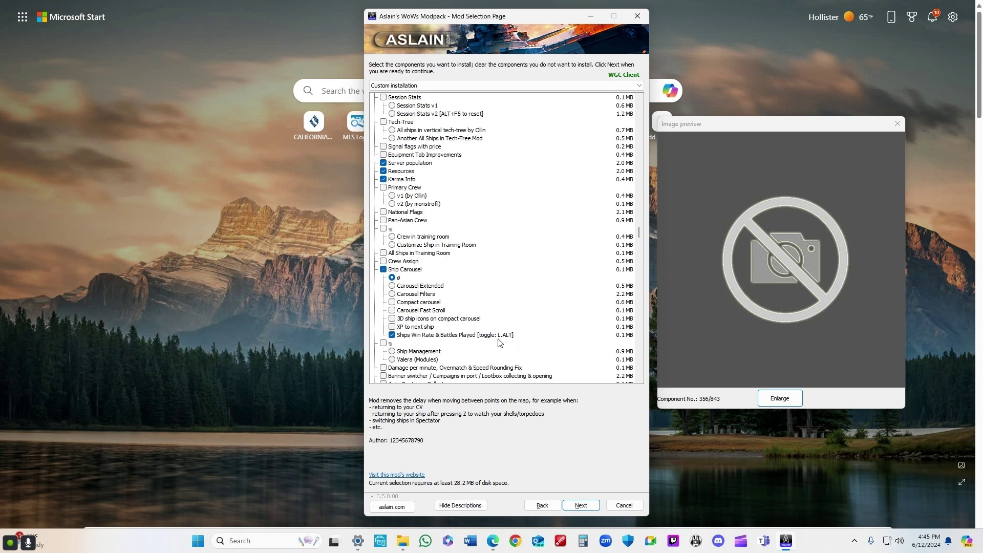
scroll(451, 339, down, 6)
scroll(466, 336, down, 8)
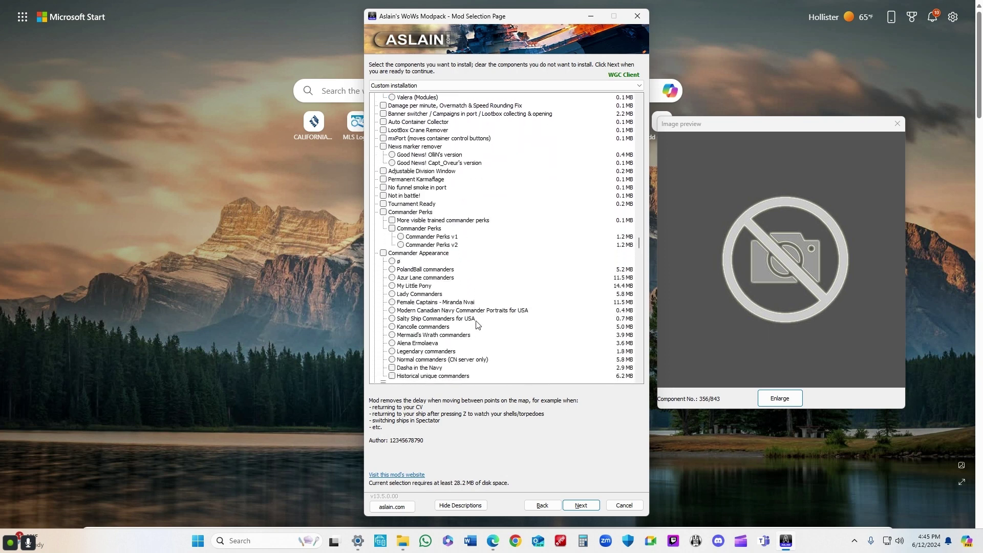
Look through the Ports, Flags, Ammo Customization and Ship Skins & Appearance sections for available mods.
scroll(484, 309, down, 10)
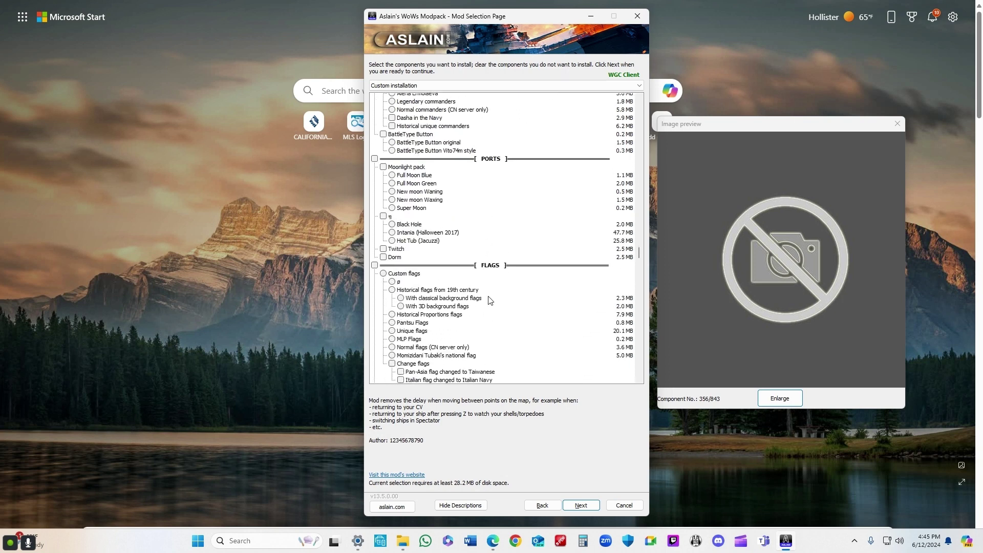
scroll(492, 299, down, 15)
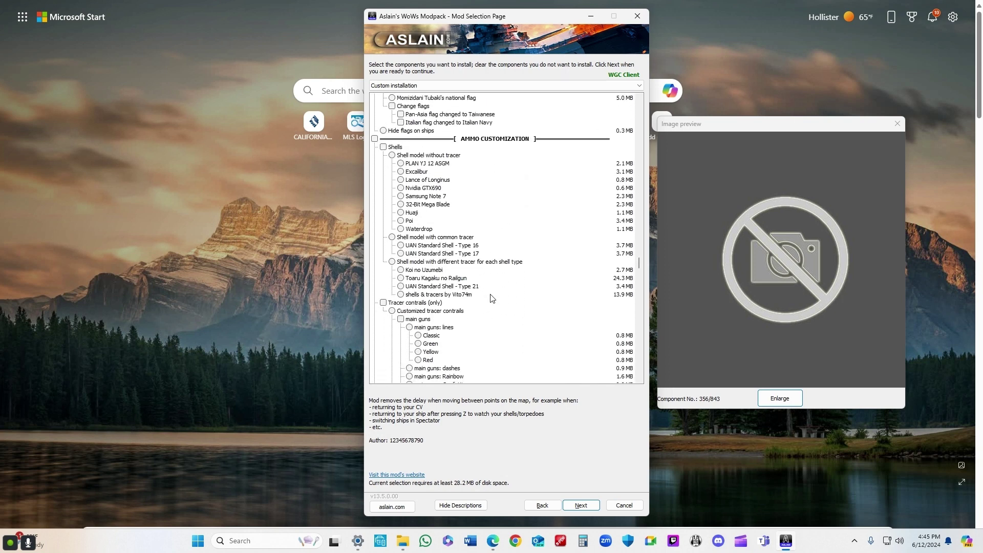
scroll(499, 300, down, 10)
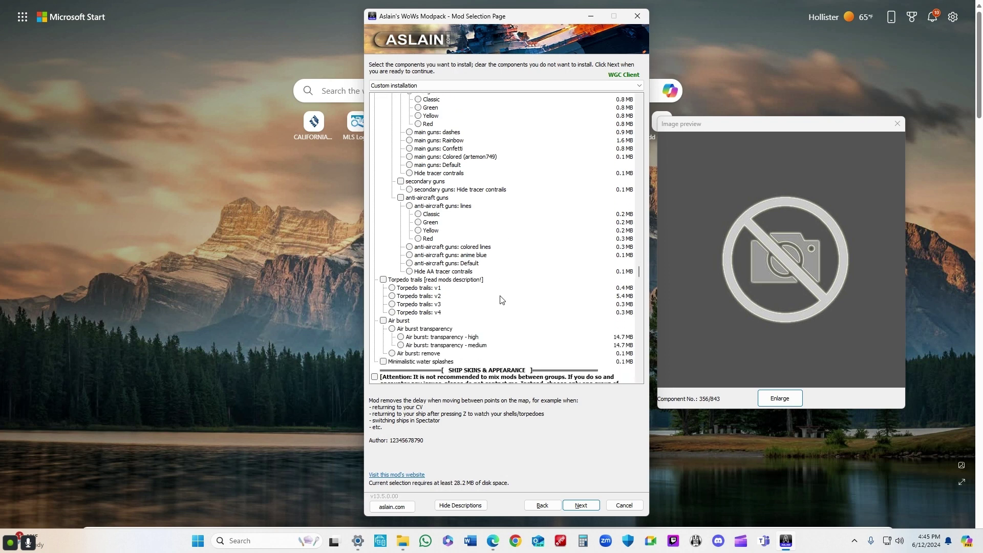
scroll(508, 300, down, 9)
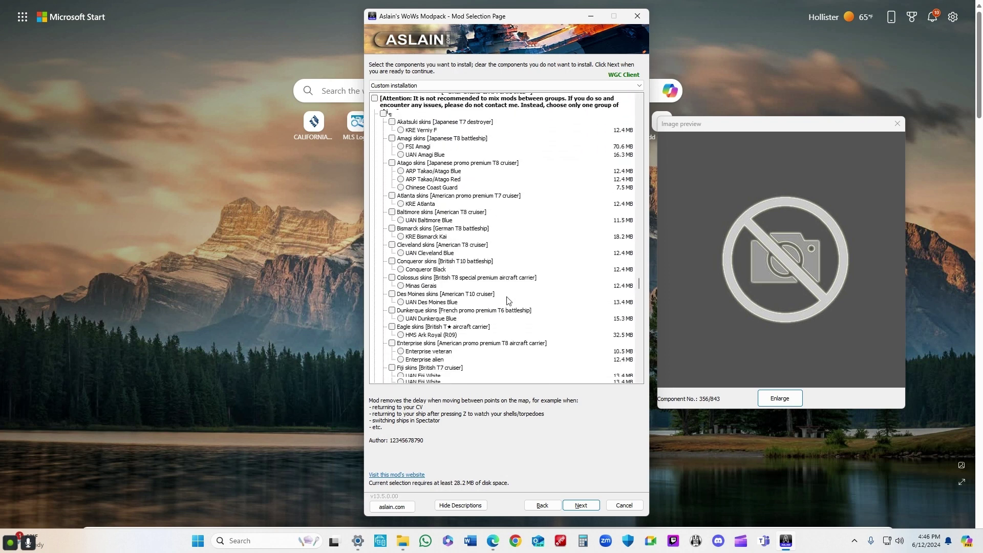
scroll(516, 296, down, 18)
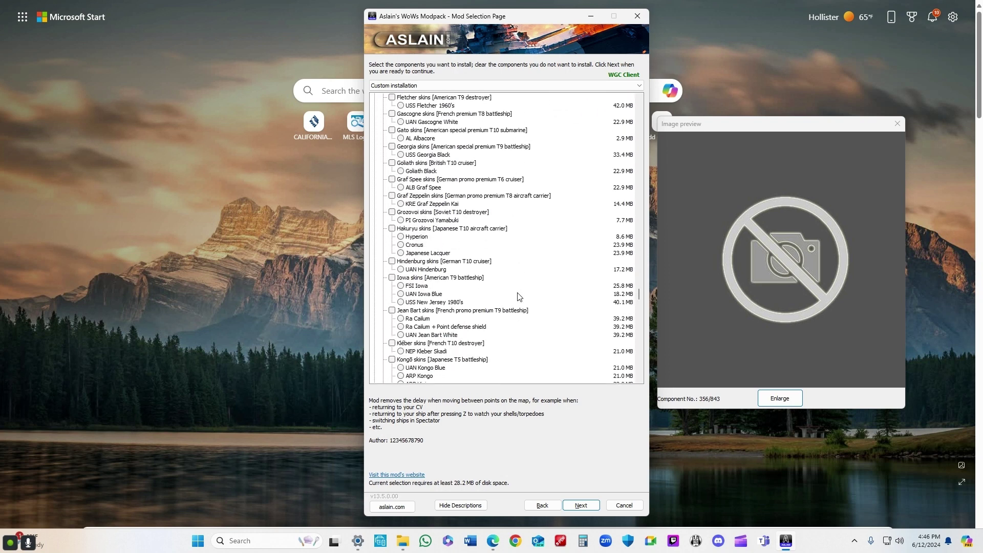
scroll(519, 296, down, 9)
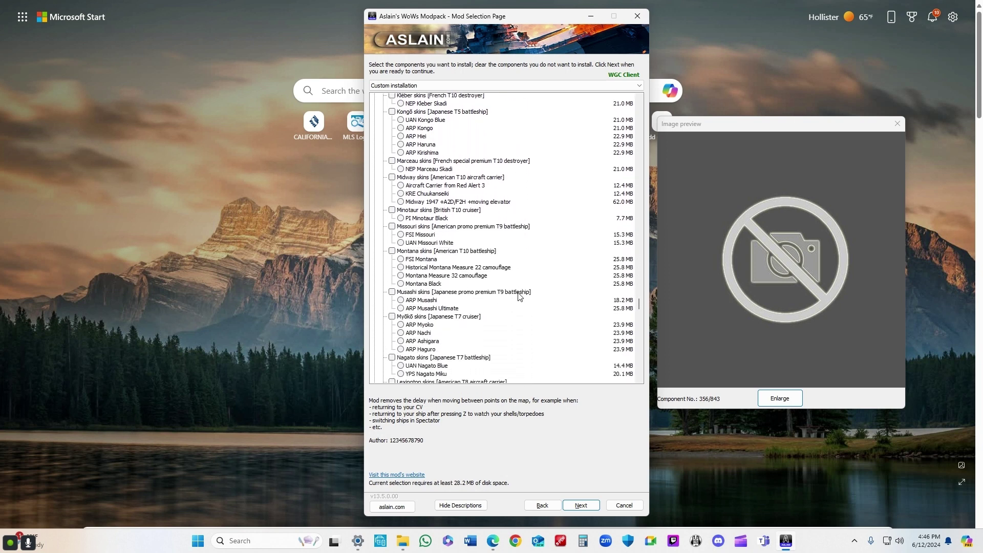
scroll(524, 298, down, 10)
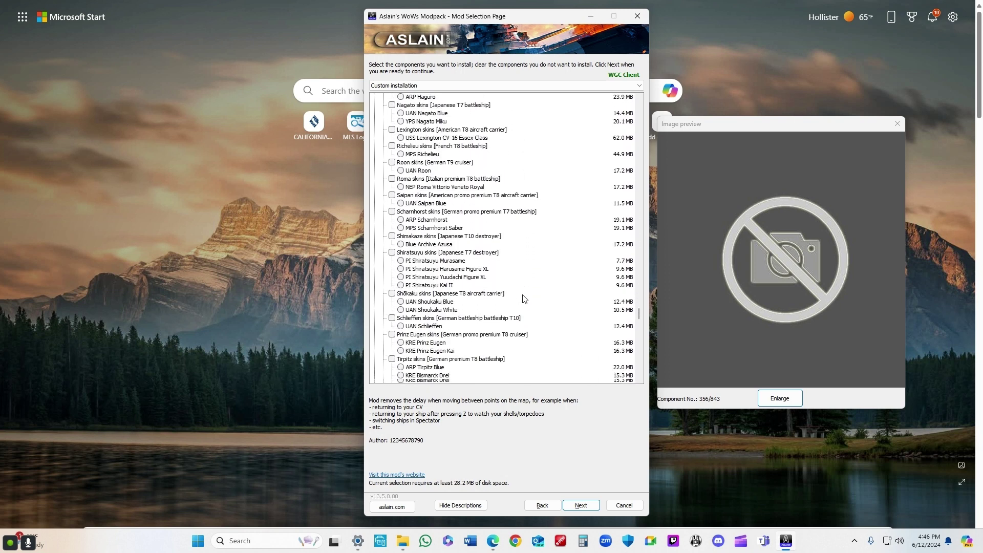
scroll(524, 298, down, 6)
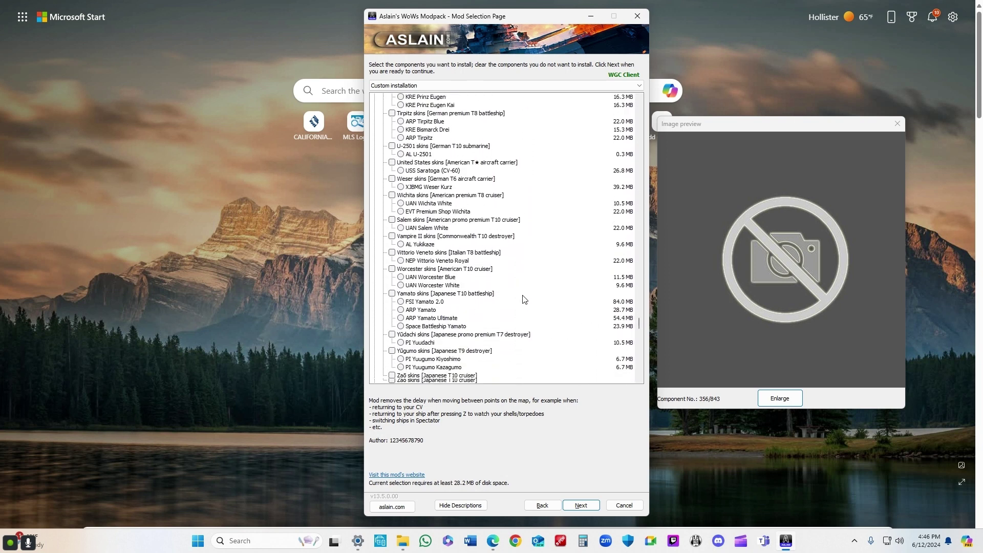
scroll(524, 299, down, 7)
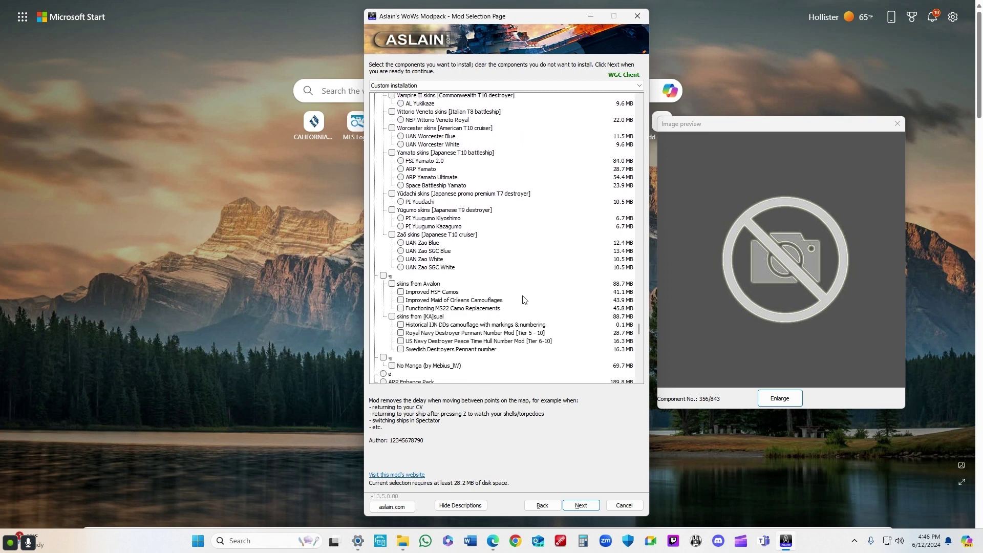
scroll(525, 299, down, 6)
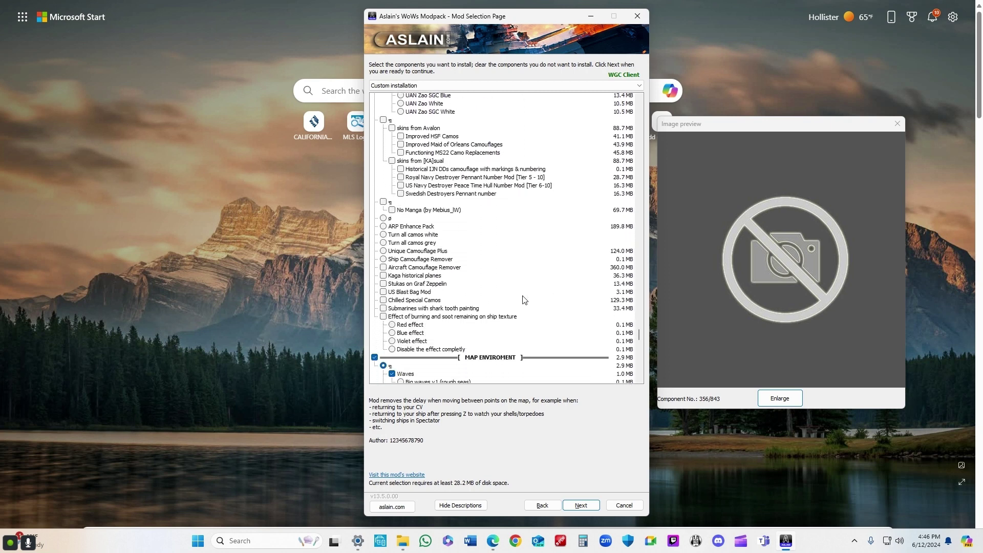
Review the selected map environment options and the battle replay, WoWS priority and FPS limiter settings under Tweaks.
scroll(525, 299, down, 4)
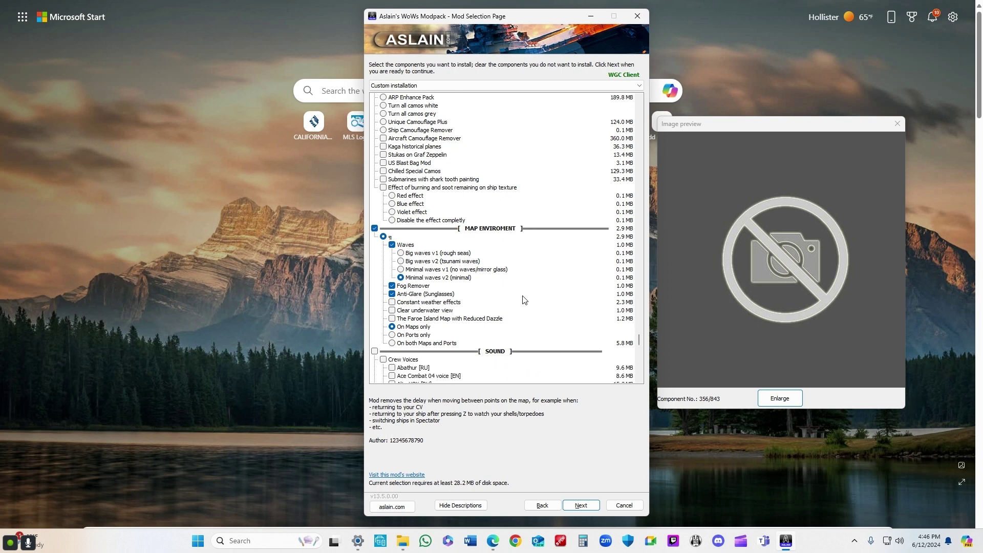
scroll(524, 300, down, 2)
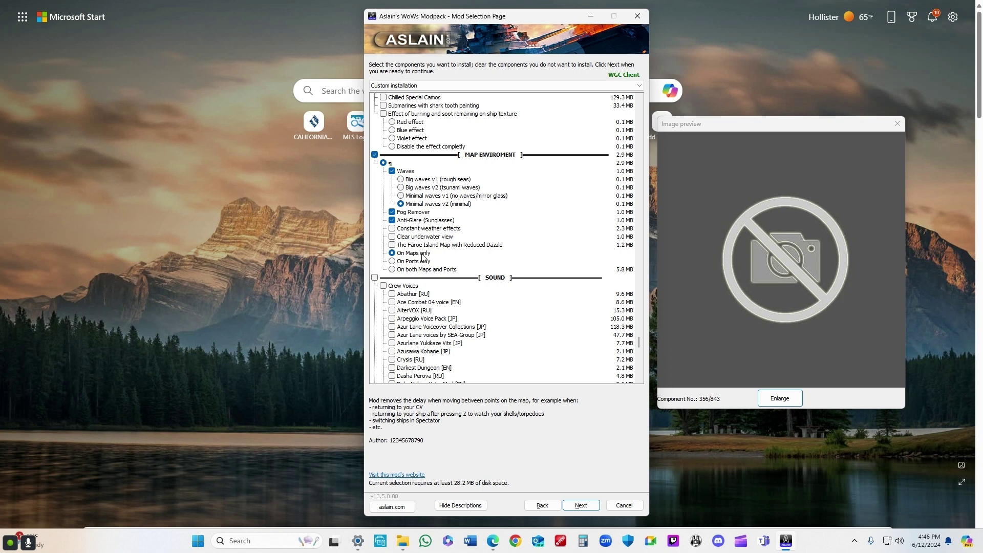
scroll(423, 257, down, 10)
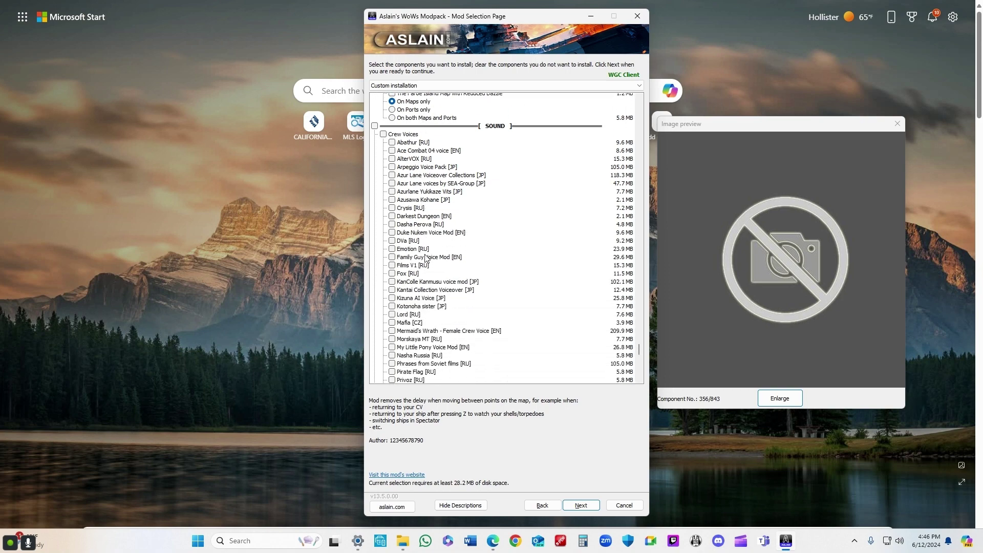
scroll(431, 261, down, 8)
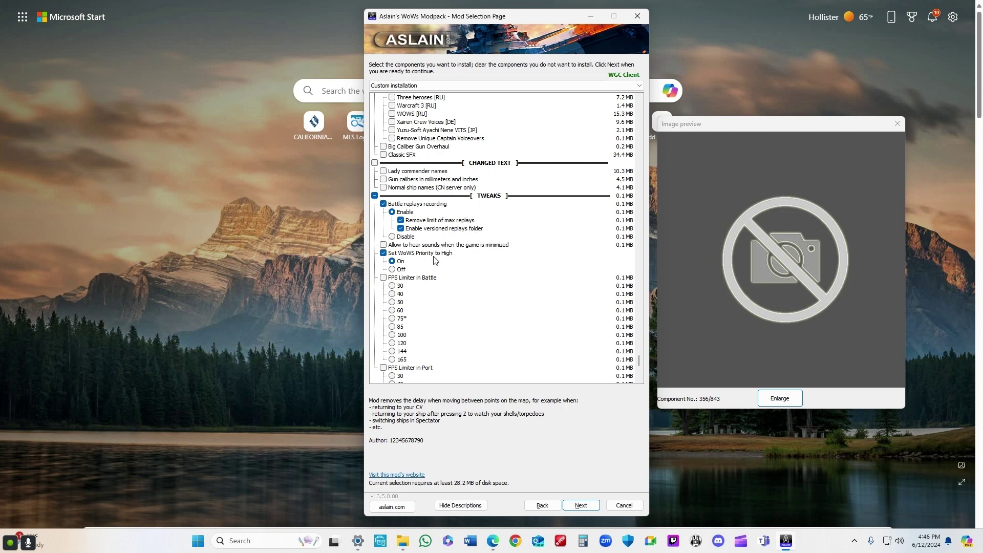
scroll(400, 270, down, 4)
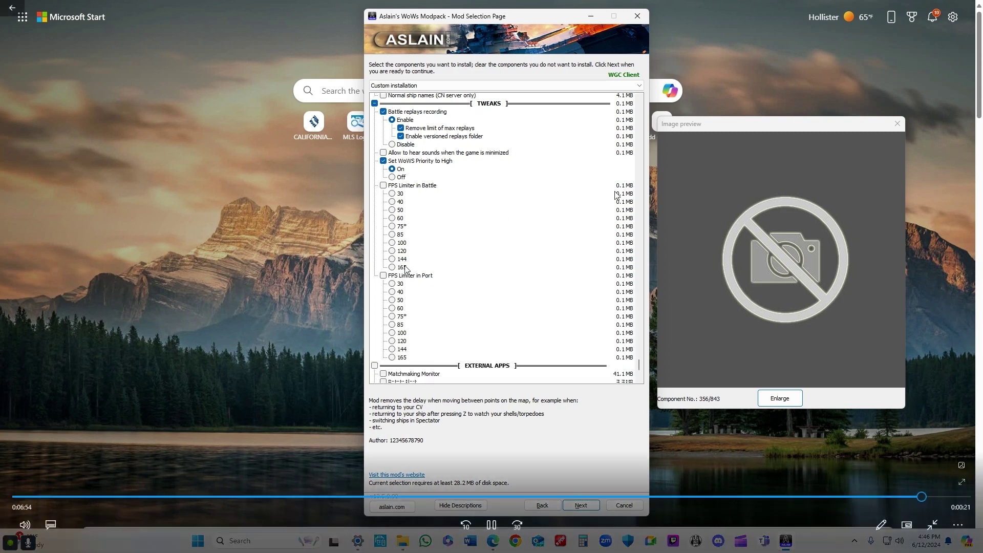